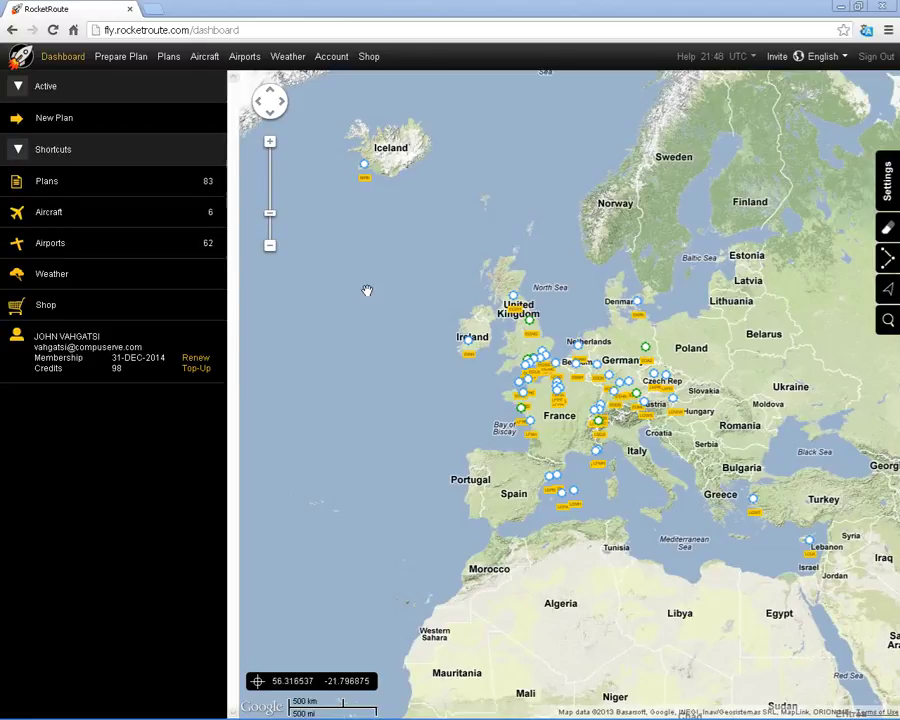
click(205, 58)
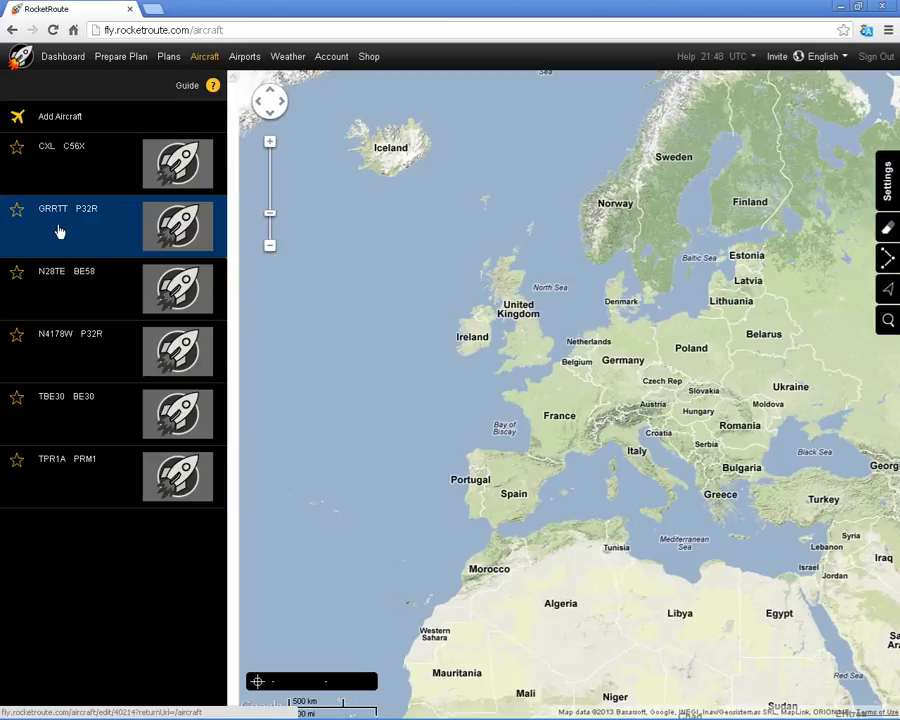
Open GRRTT's aircraft settings and expand its Mass & Balance section.
click(59, 232)
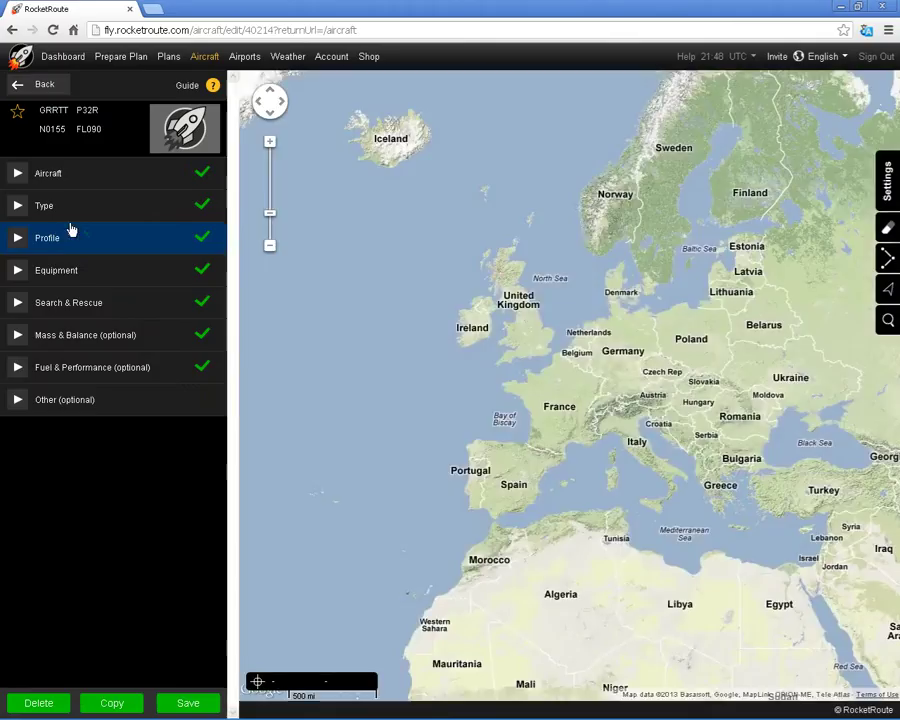
click(145, 337)
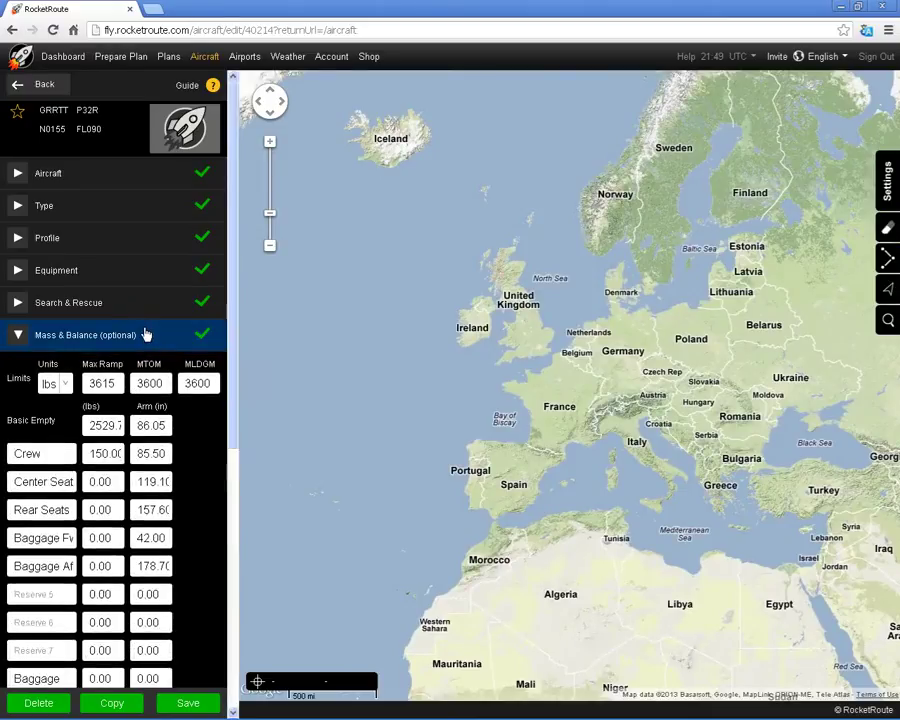
drag(231, 358, 225, 527)
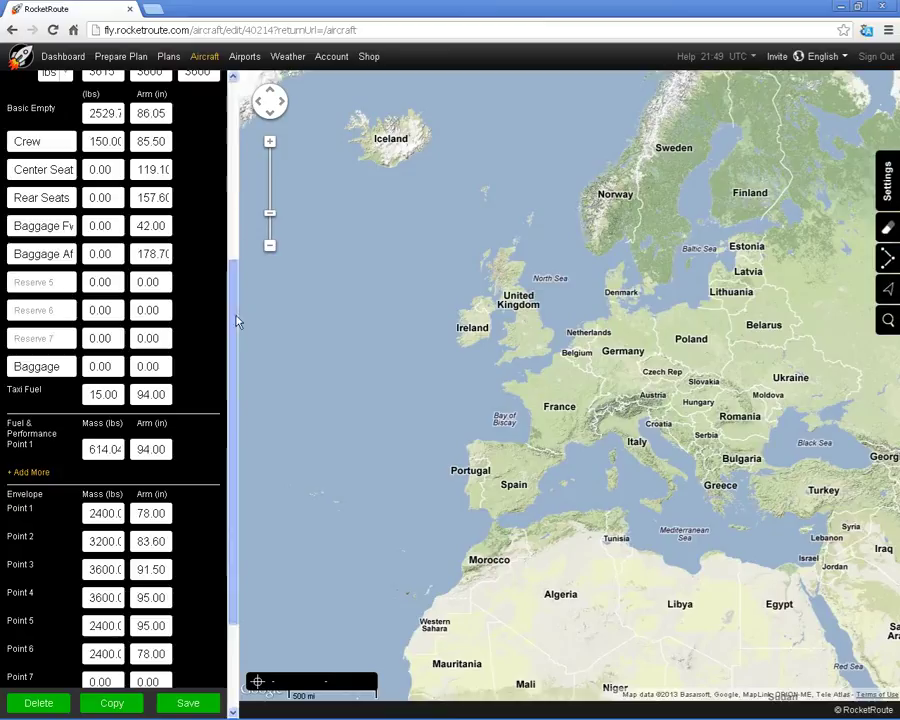
scroll(235, 310, up, 1)
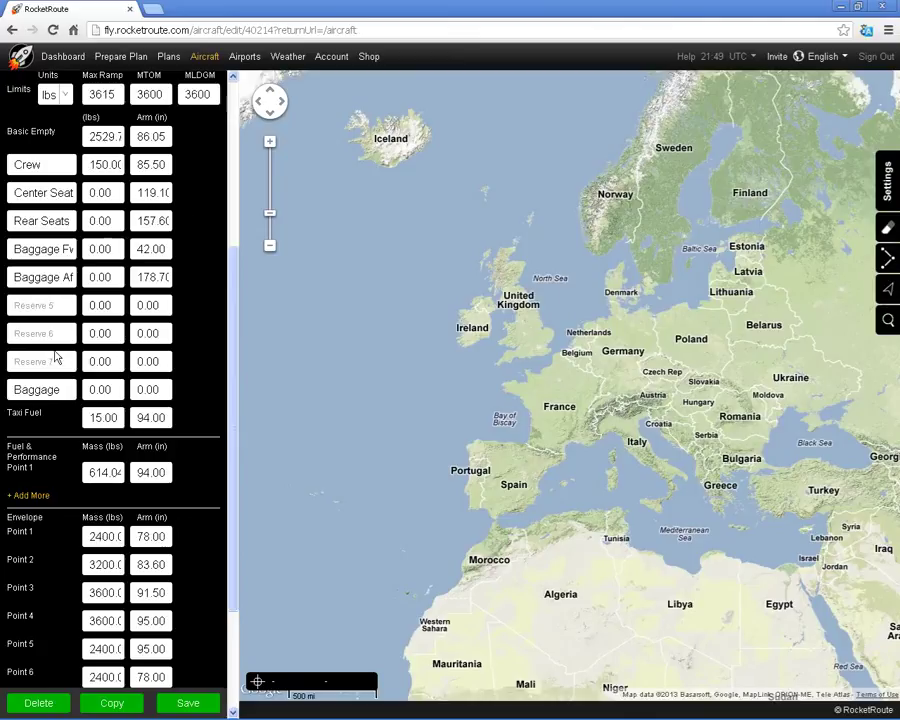
Delete the 'Baggage' name from the last mass-and-balance station.
drag(68, 399, 12, 390)
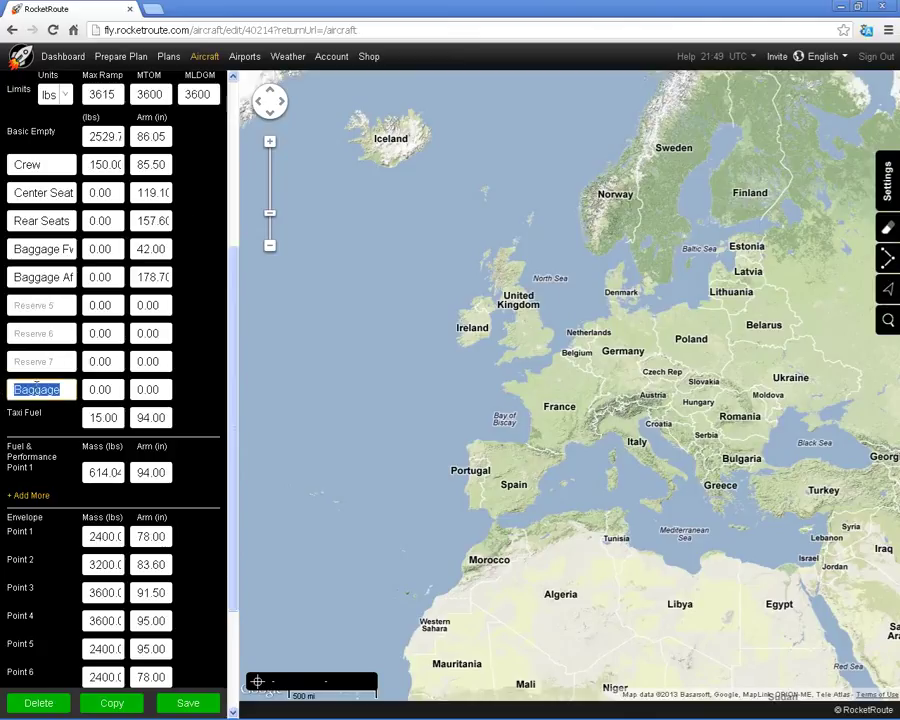
key(BackSpace)
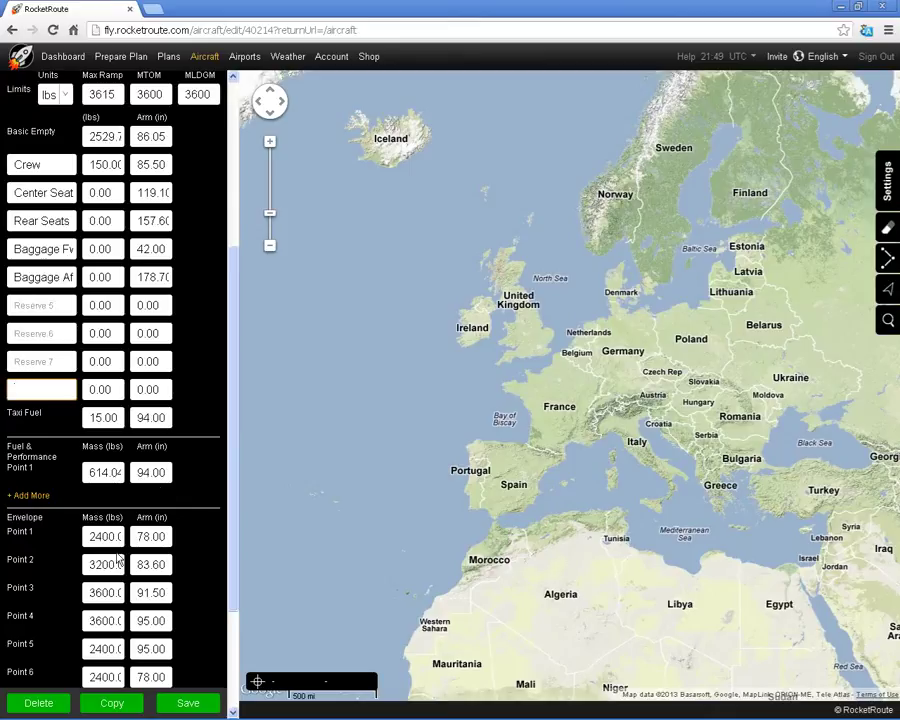
drag(233, 511, 233, 587)
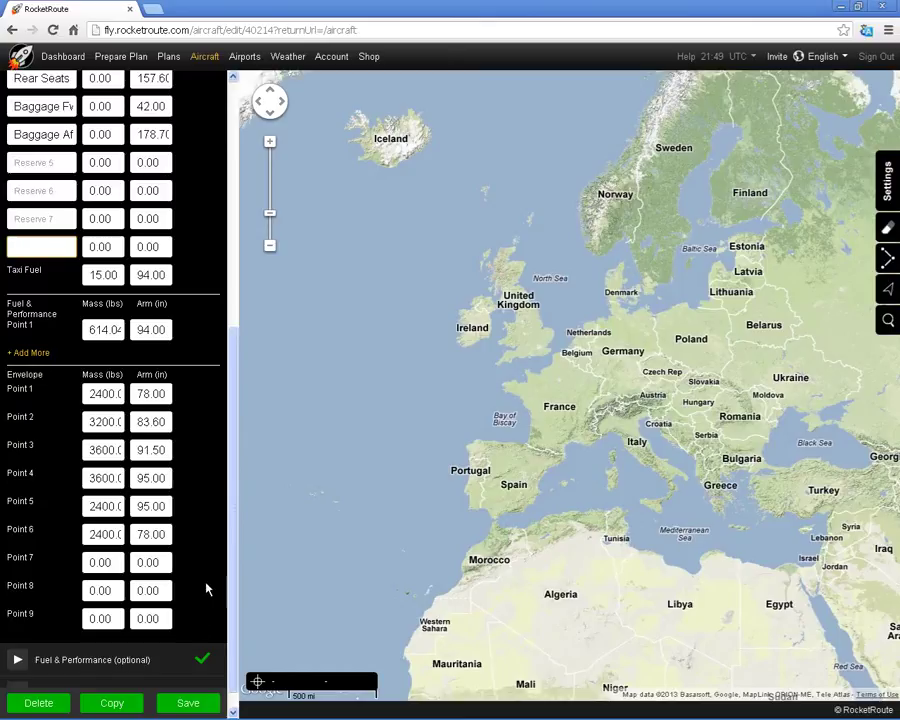
mouse_move(200, 712)
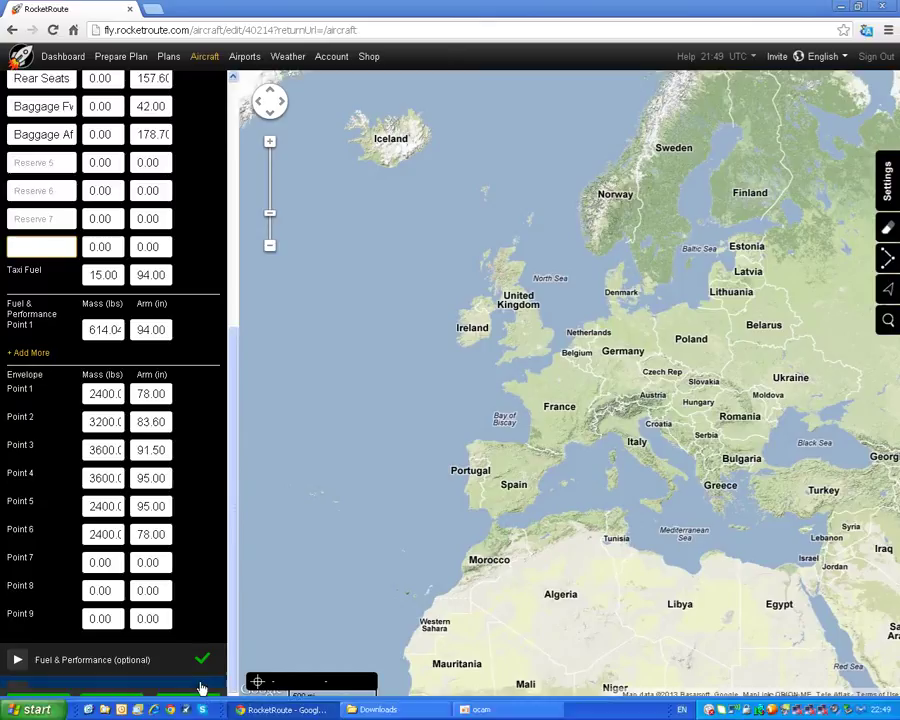
Save the GRRTT aircraft changes and begin a new flight plan's route entry.
click(192, 702)
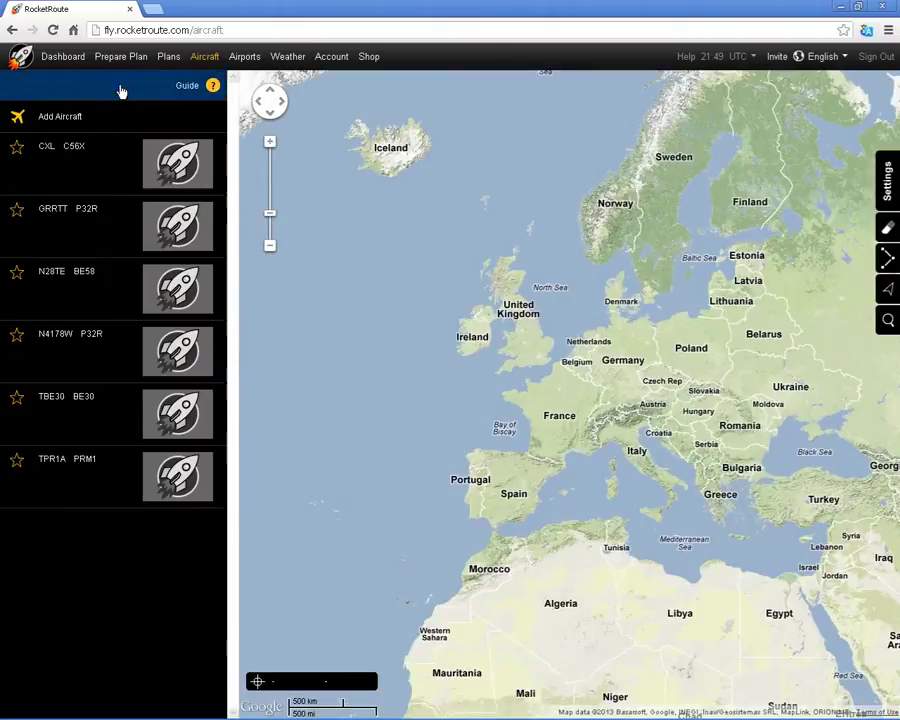
click(132, 62)
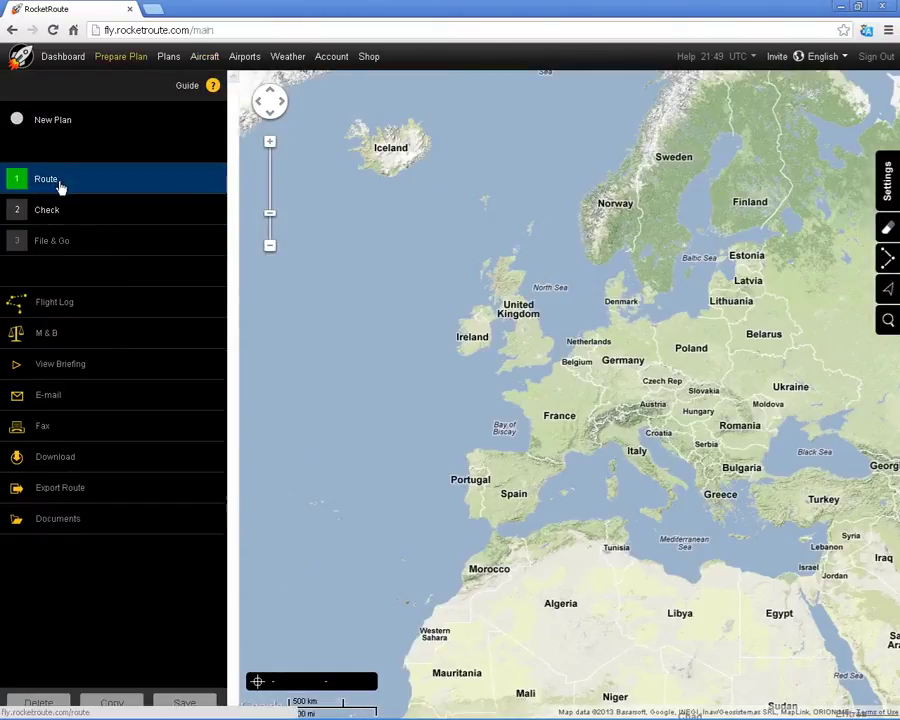
click(60, 186)
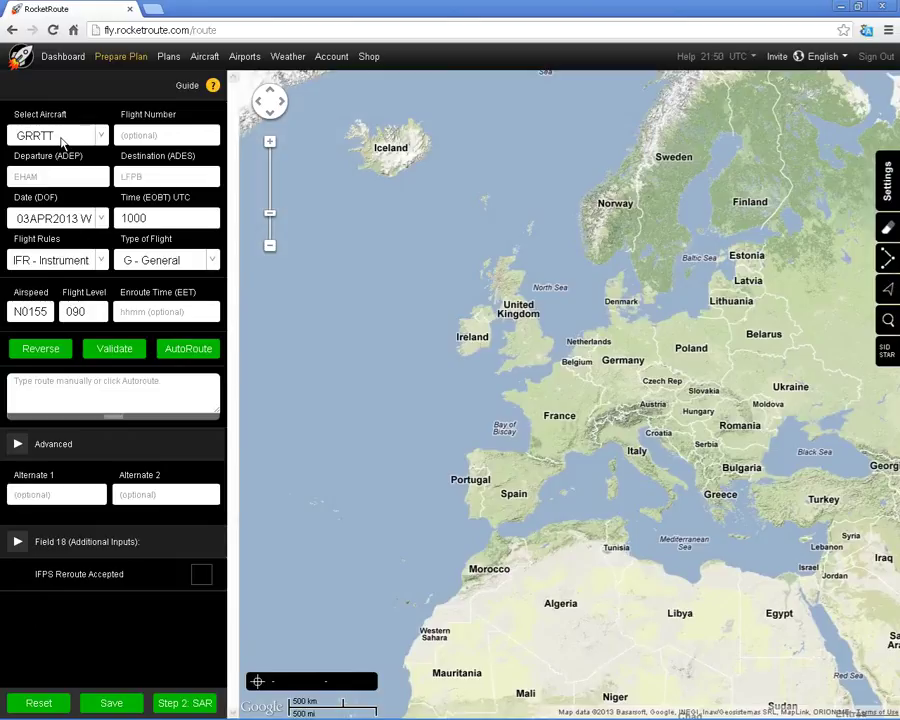
Set FARNBOROUGH (EGLF) as departure and LA ROCHELLE (LFBH) as destination.
click(78, 174)
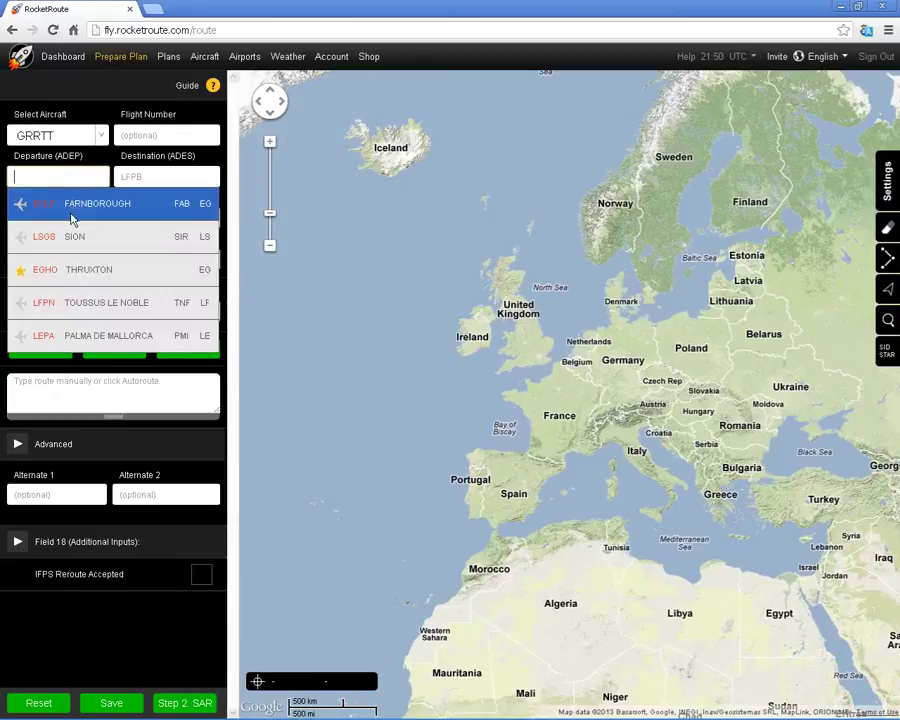
click(77, 203)
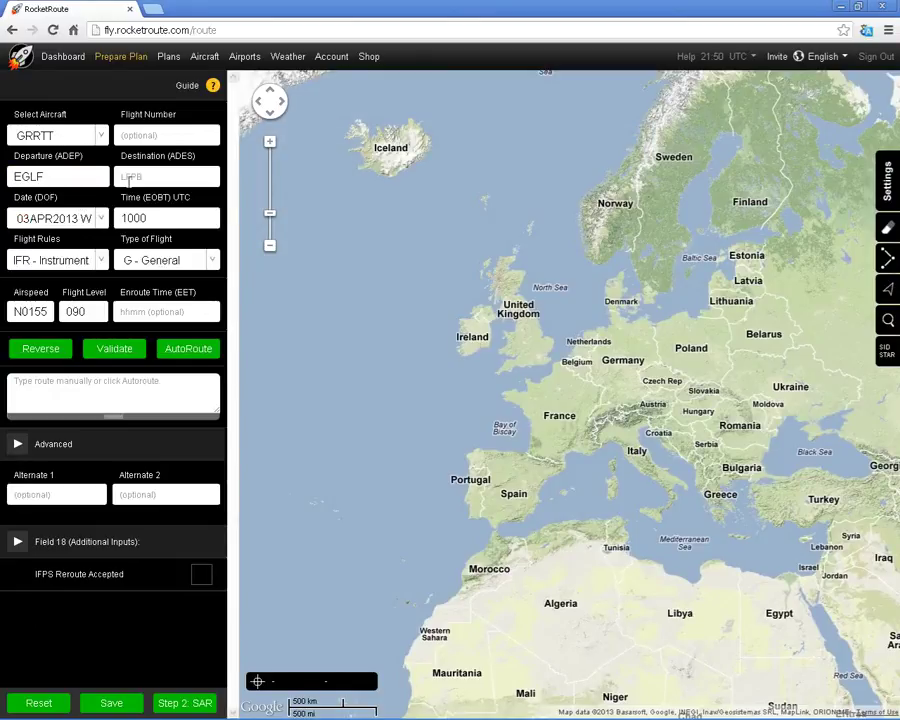
click(136, 176)
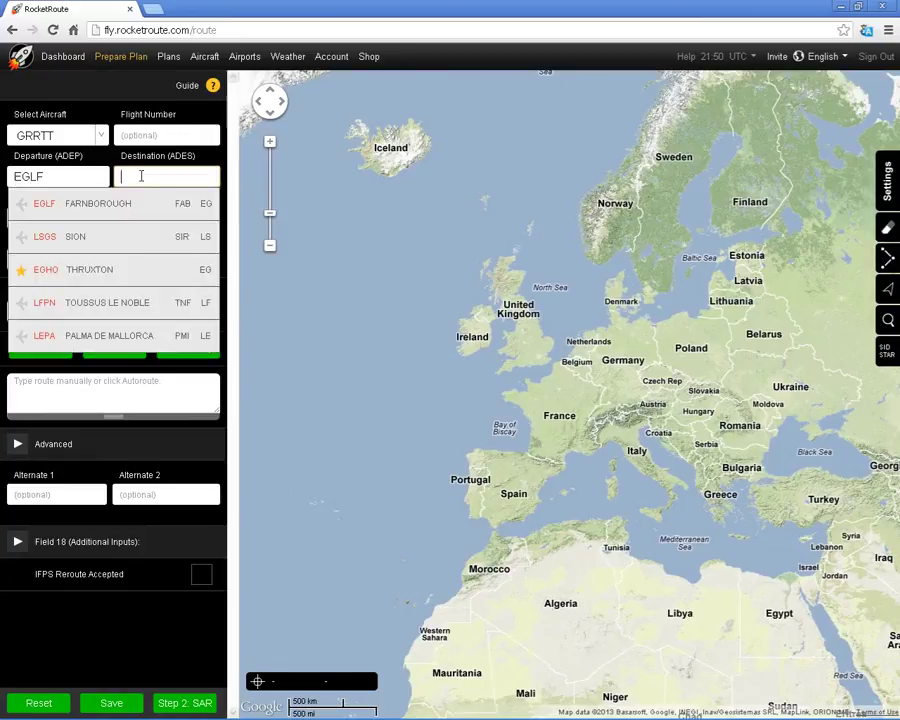
text(LA ROCHE)
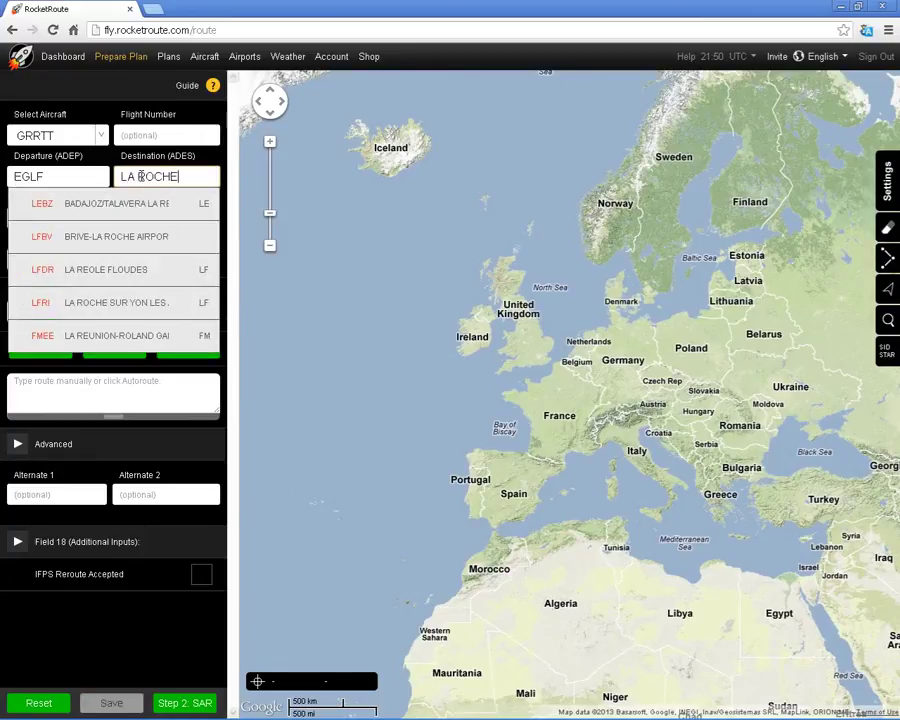
text(LLE)
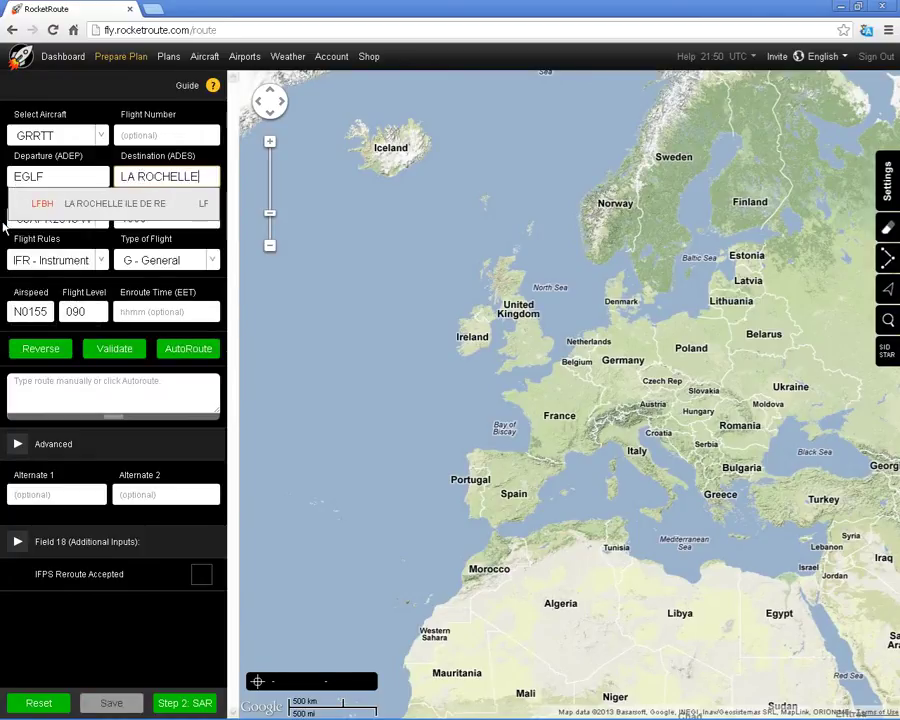
click(80, 203)
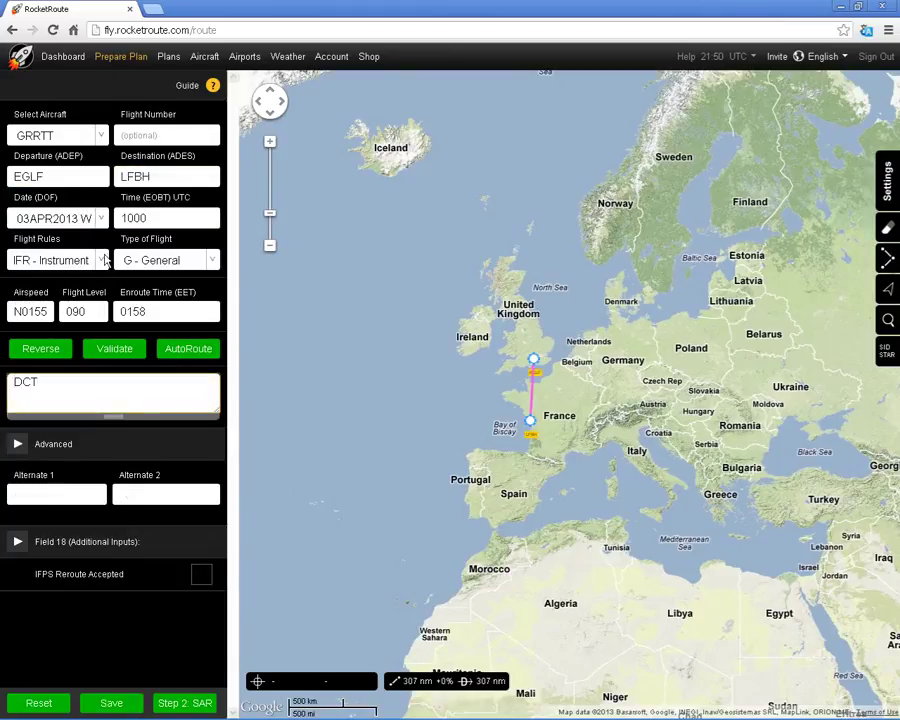
AutoRoute the flight via GWC N859 SITET A34 LGL A5 NTS A25 LUSON, then continue to Step 2: SAR.
click(185, 354)
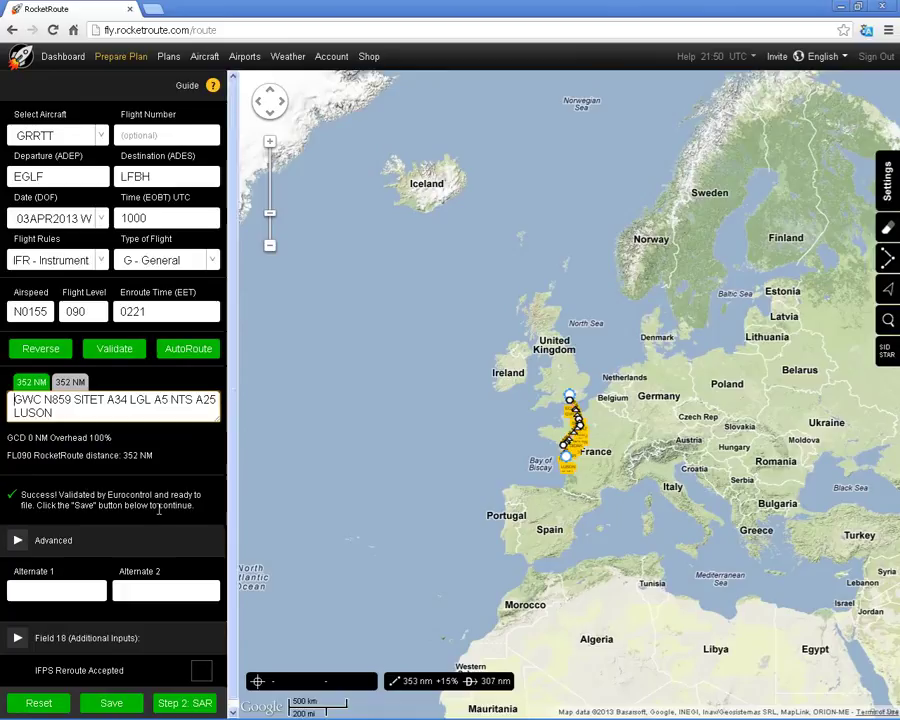
click(187, 703)
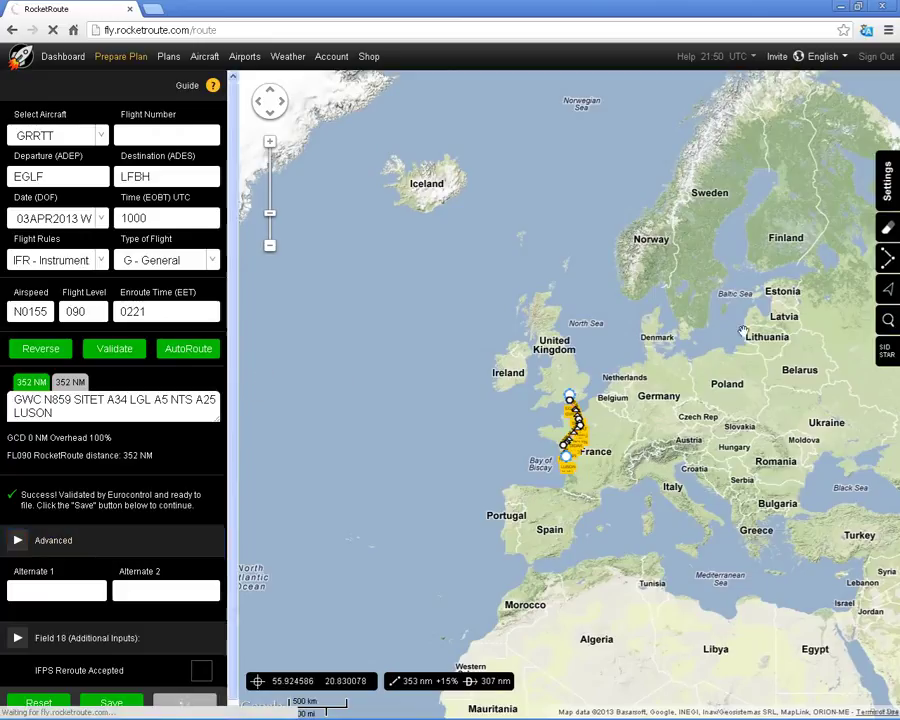
Dismiss the alert, collapse crew and survival equipment details, and reveal the Mass & Balance table.
click(890, 261)
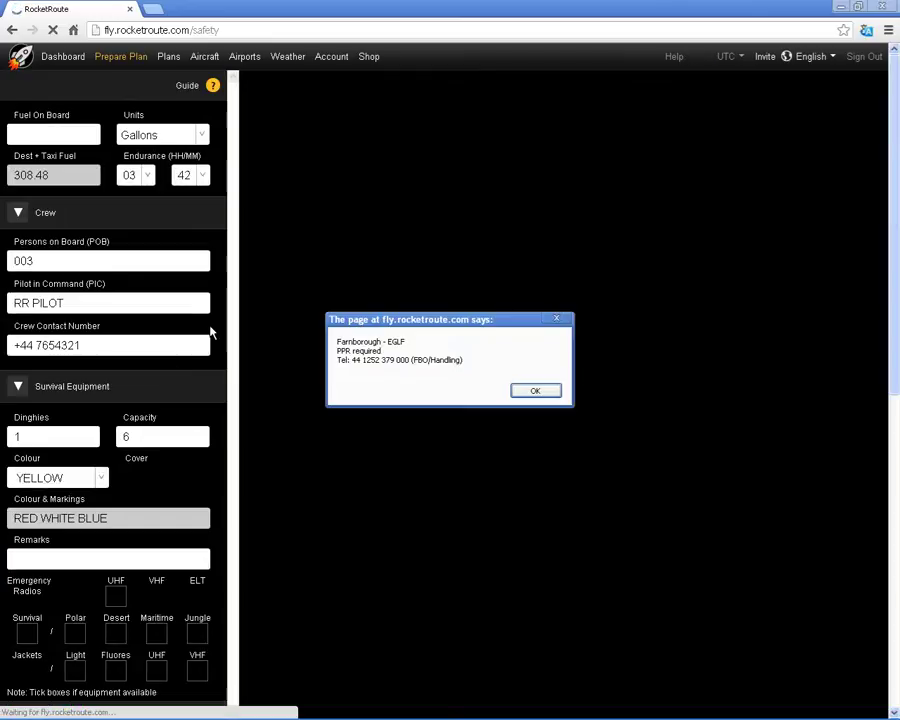
click(536, 392)
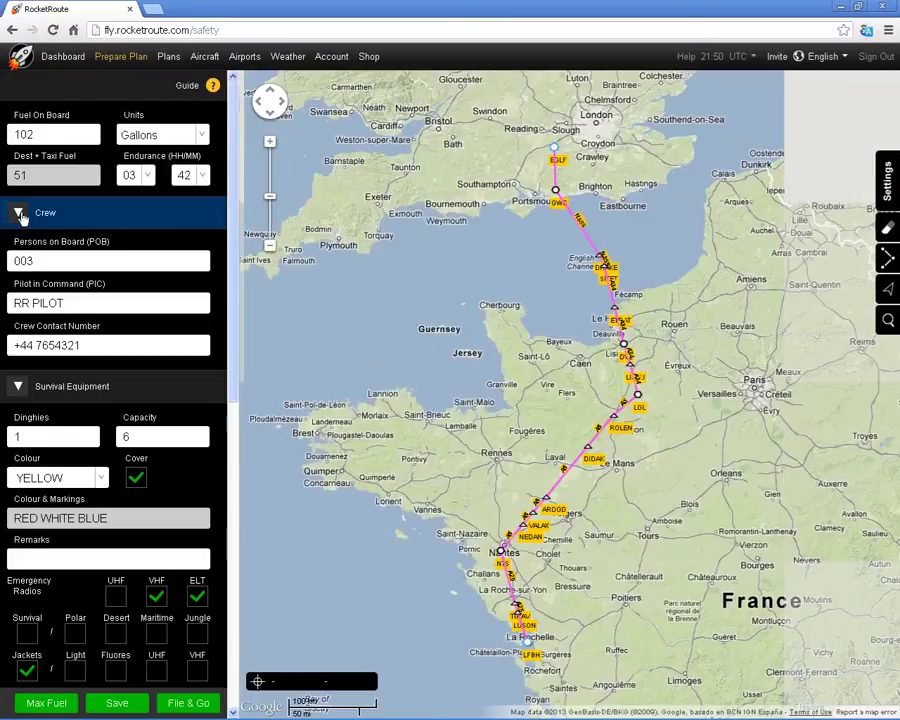
click(18, 216)
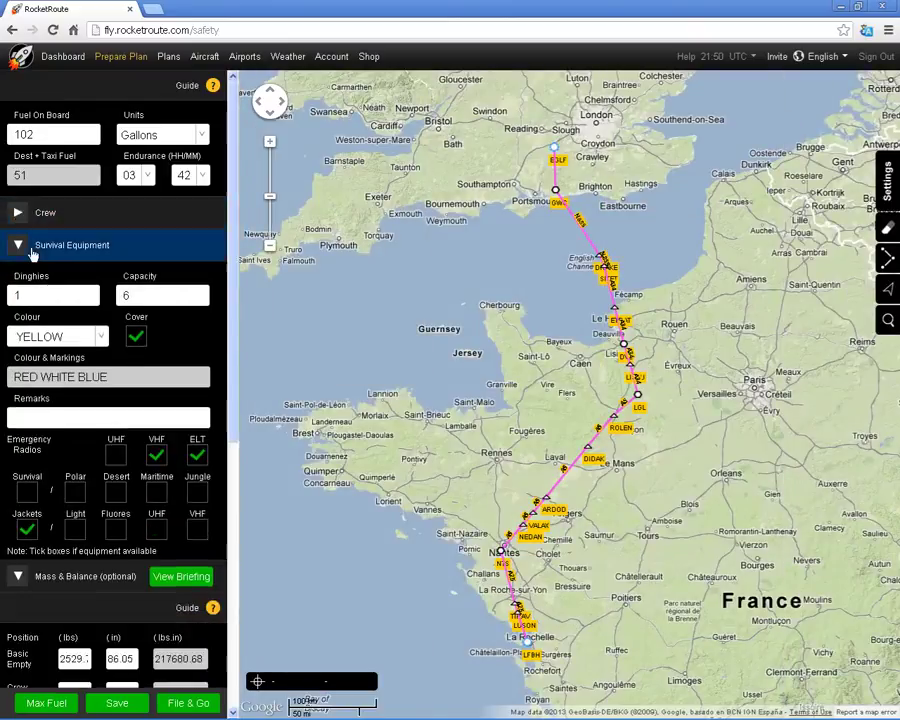
click(18, 246)
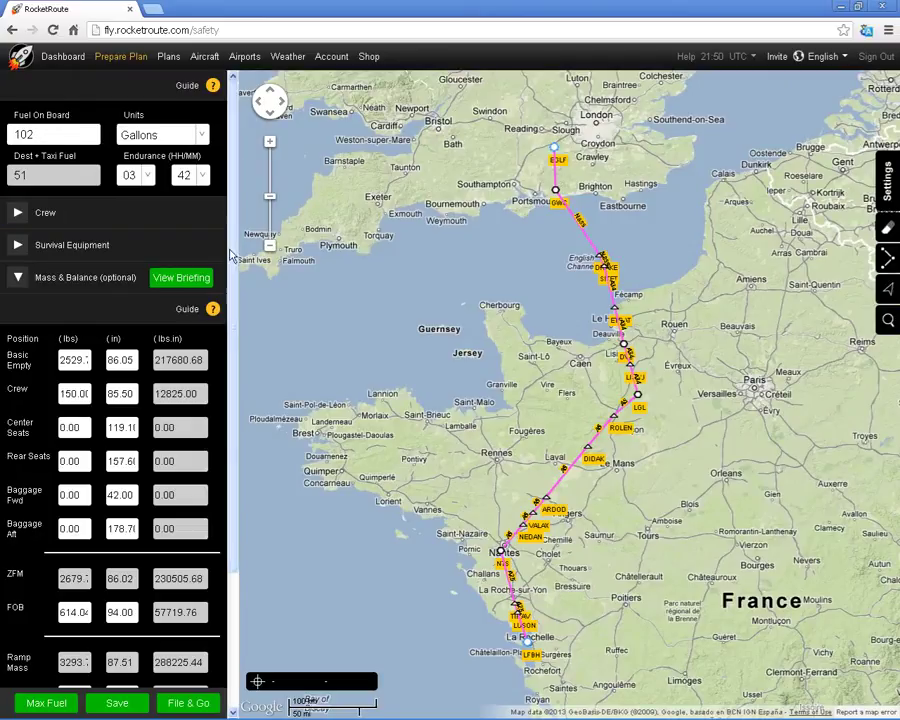
scroll(230, 300, down, 2)
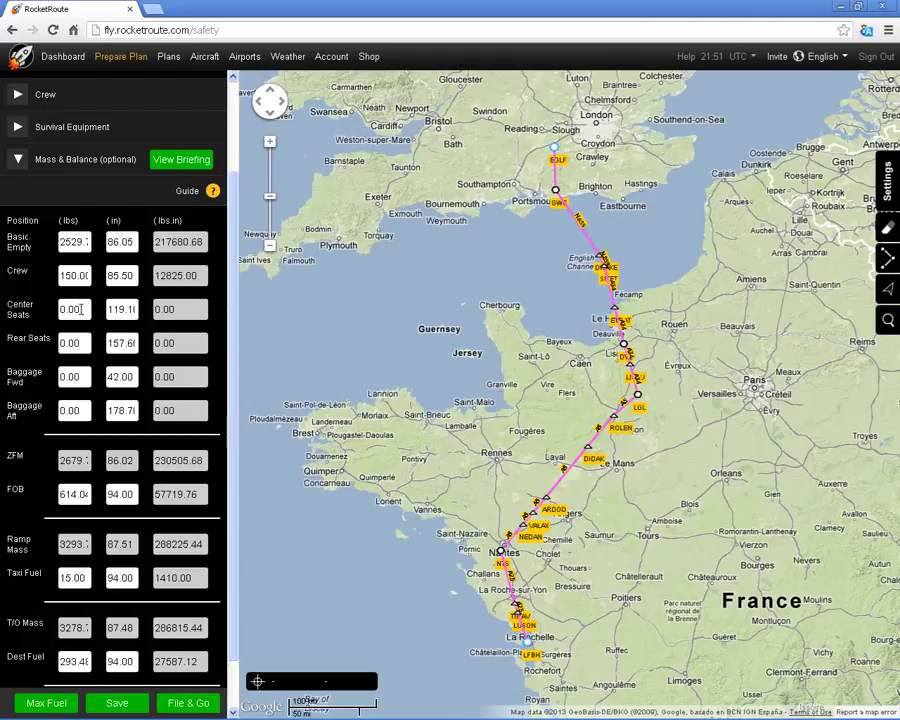
Enter 177 lbs for the centre seats and 216 lbs for the rear seats.
drag(80, 310, 53, 305)
text(177)
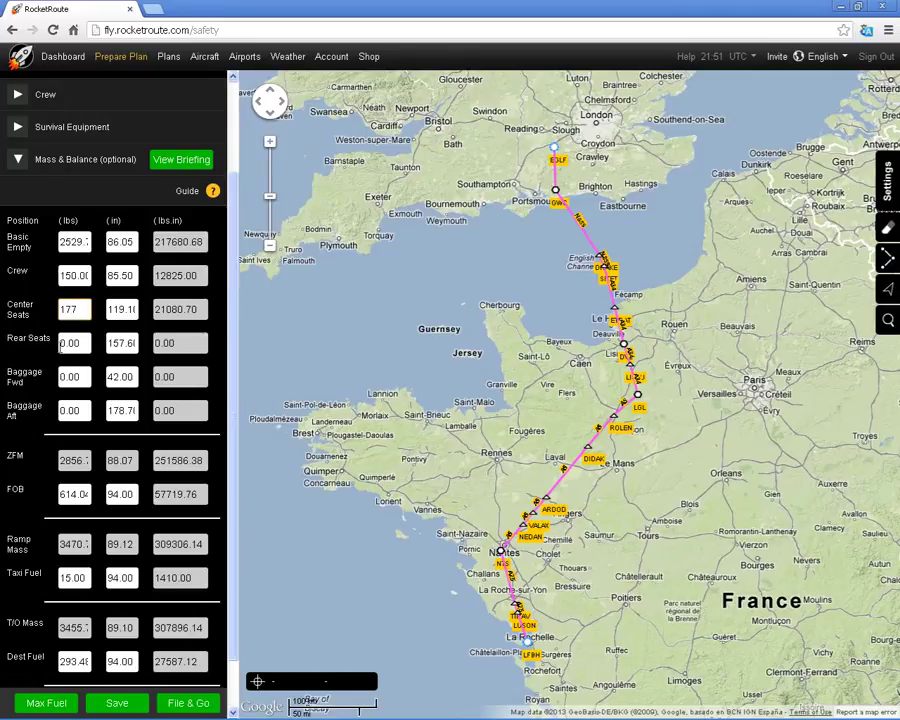
click(67, 343)
text(216)
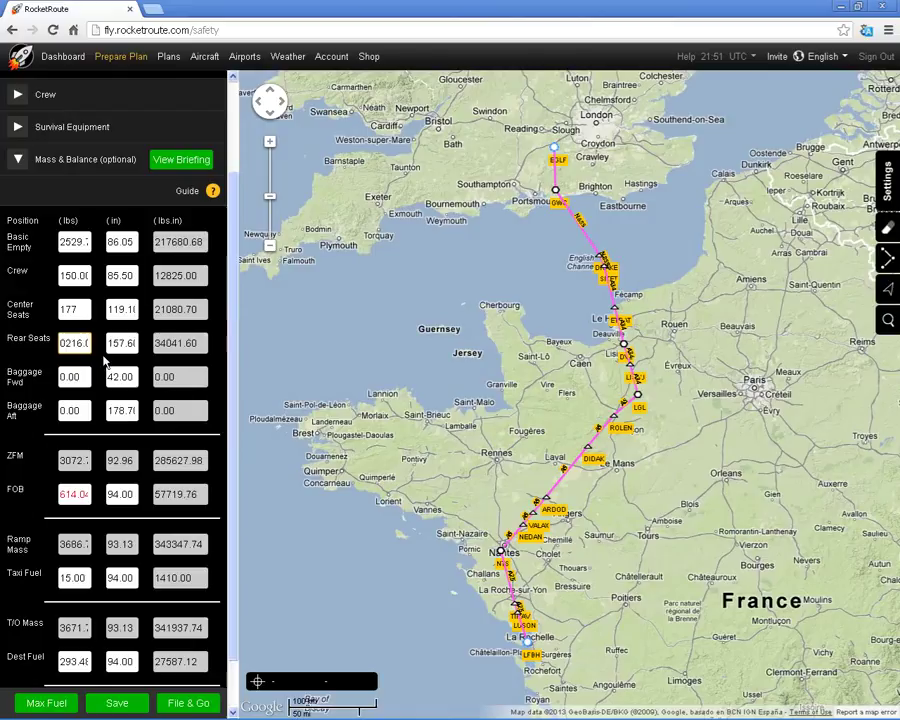
key(BackSpace)
key(BackSpace)
key(BackSpace)
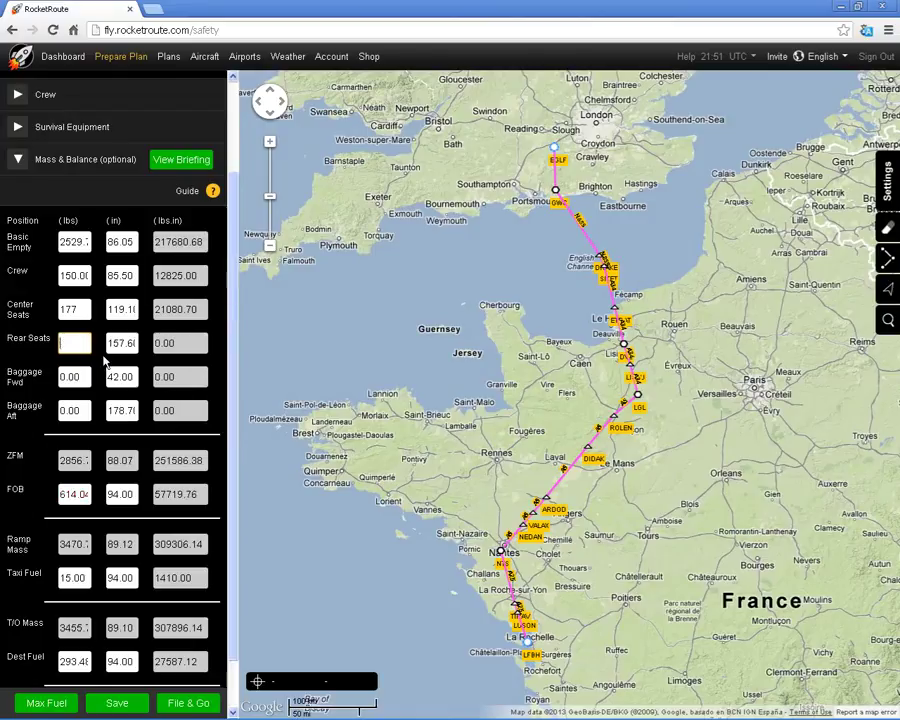
text(216)
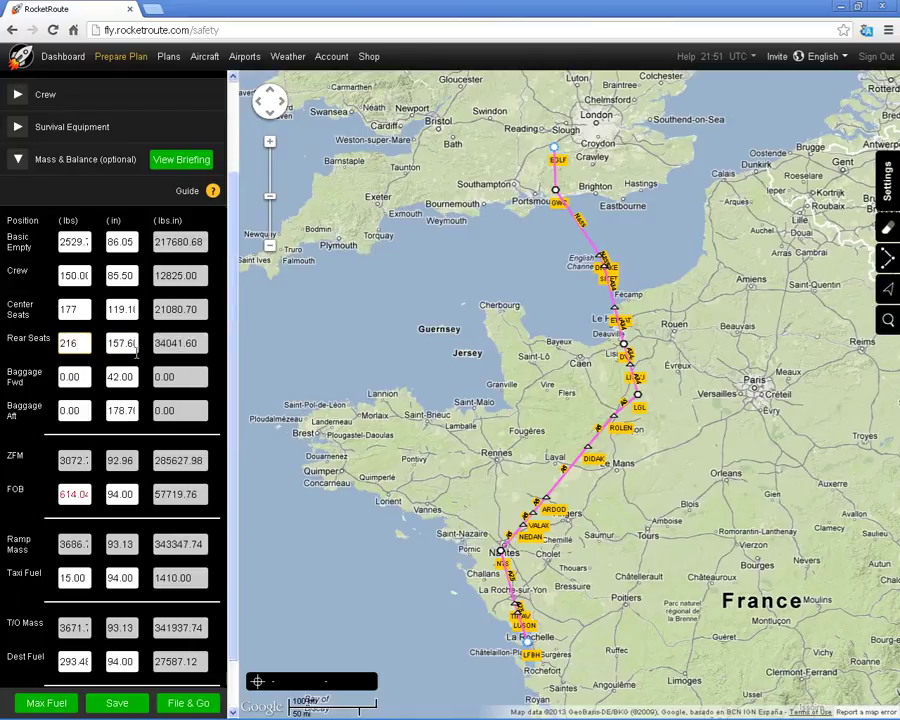
key(Tab)
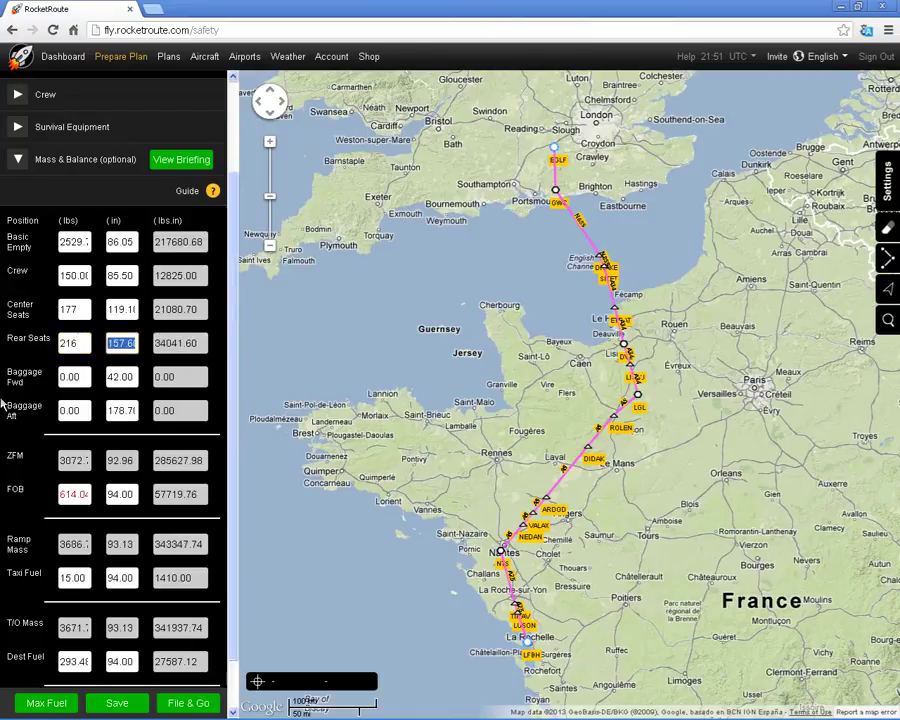
Enter 10 lbs forward baggage and 30 lbs aft baggage.
click(89, 377)
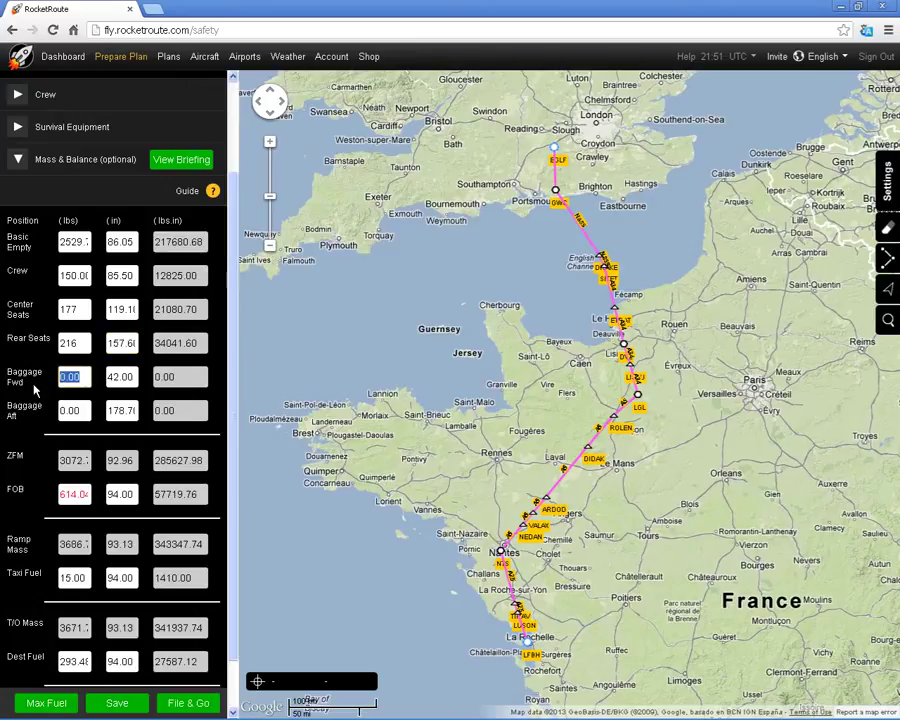
text(10)
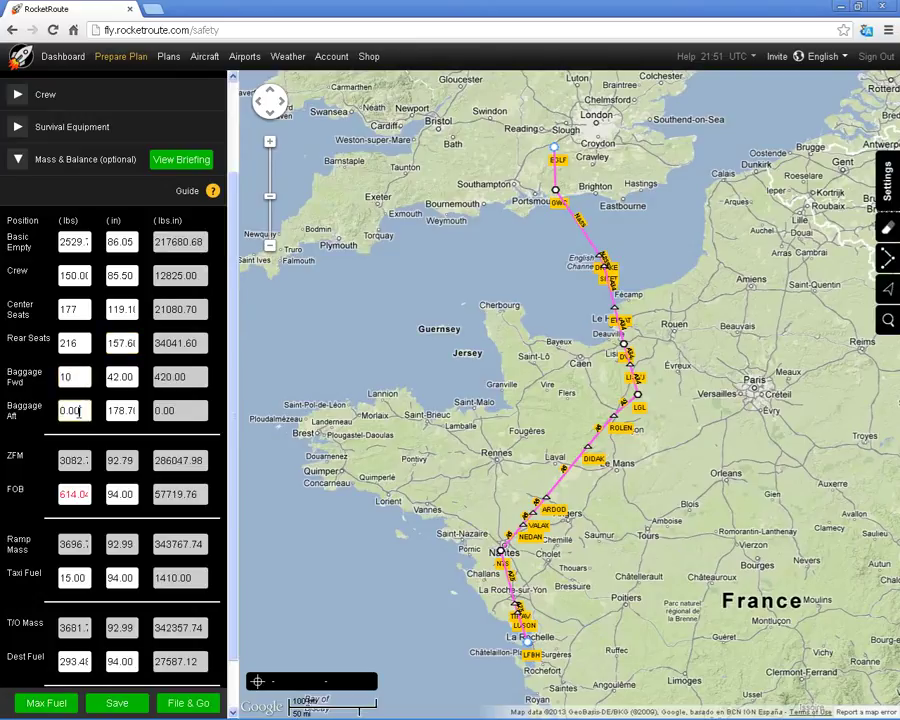
click(75, 410)
text(30)
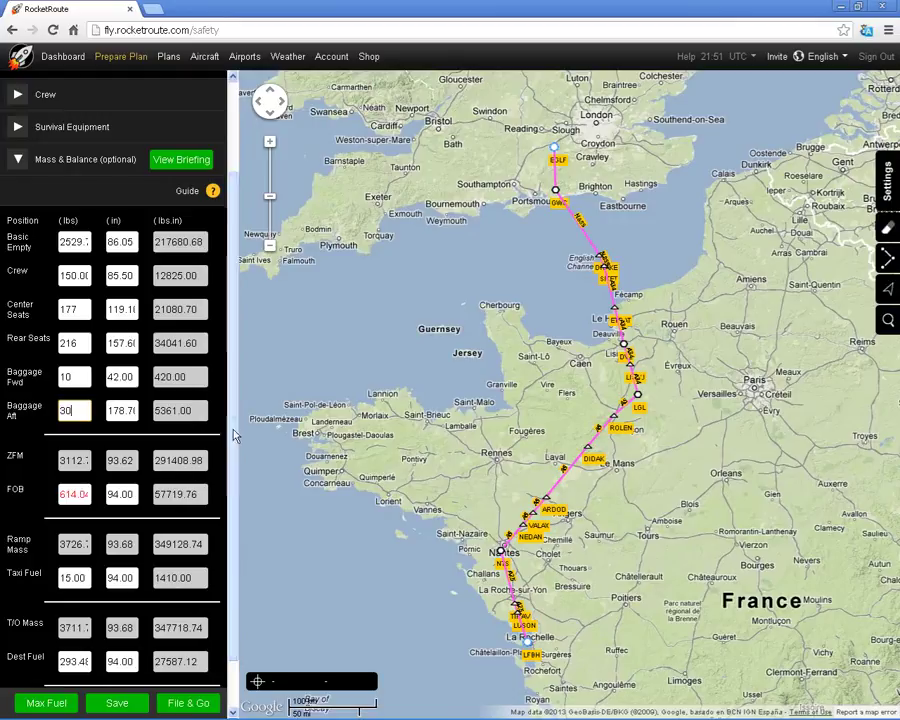
scroll(237, 360, up, 2)
scroll(236, 362, down, 1)
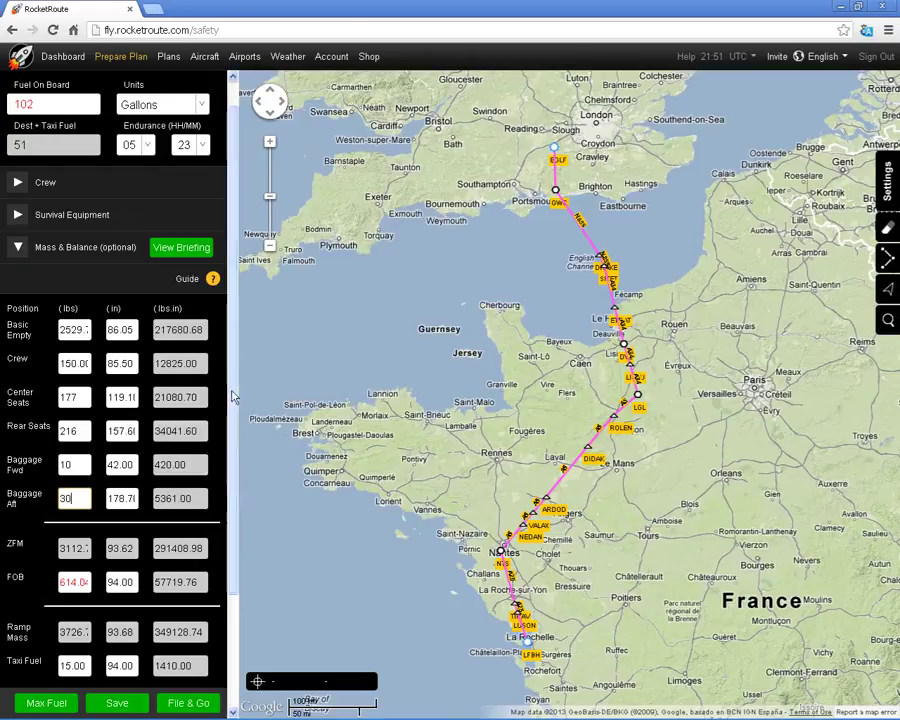
Lower fuel on board from 102 to 80 gallons and open the Mass and Balance briefing report.
click(47, 104)
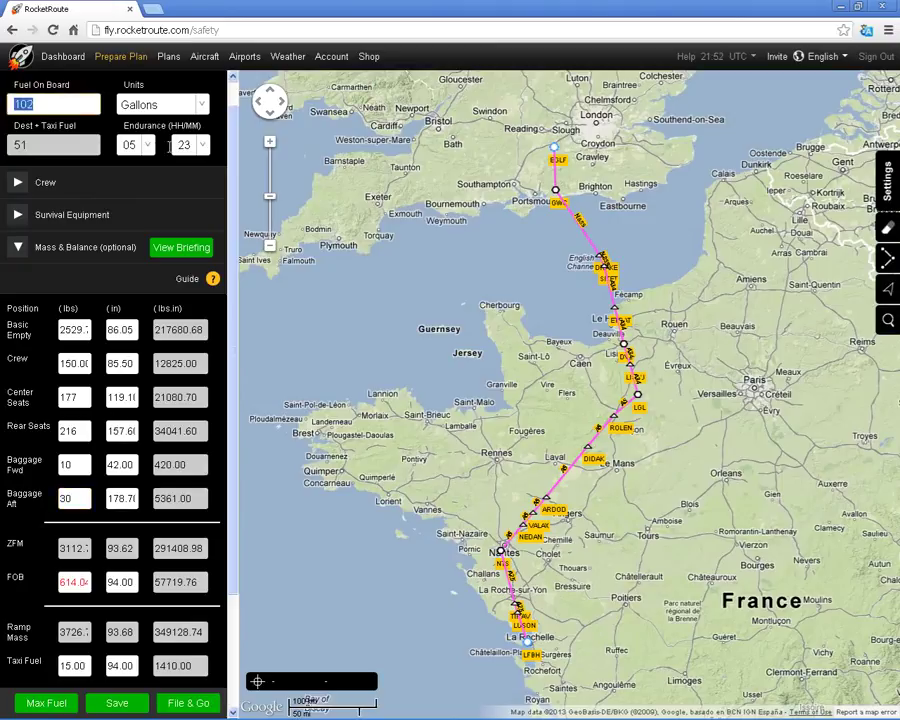
text(80)
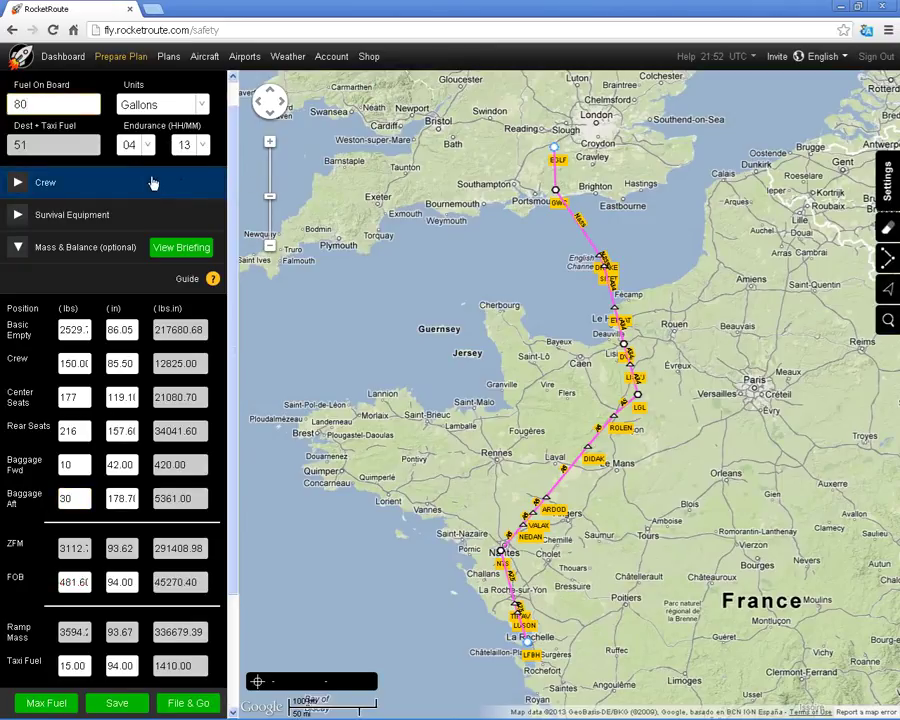
click(183, 249)
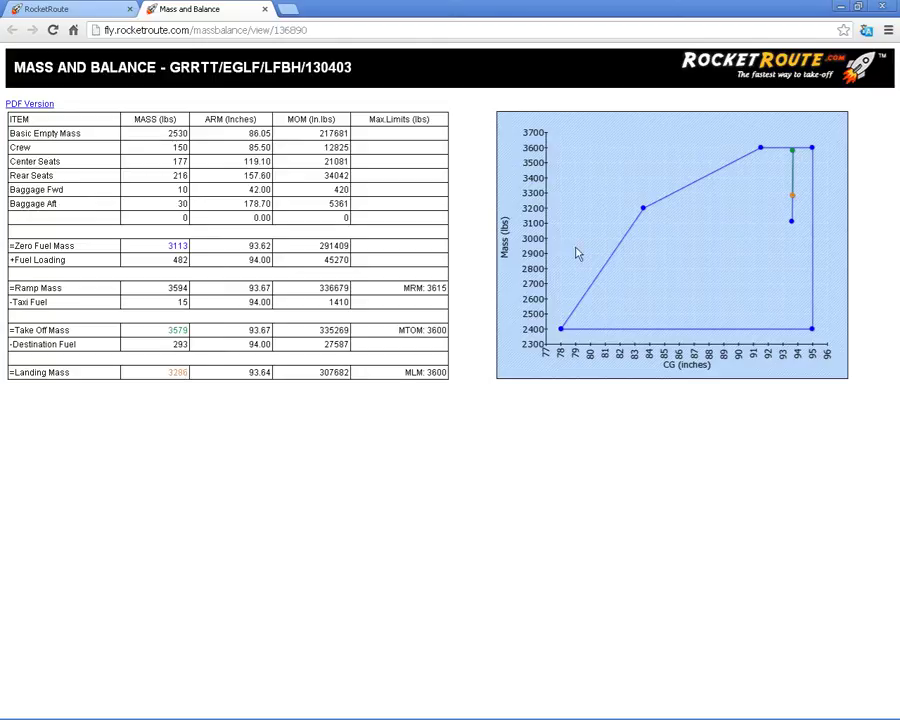
Close the Mass and Balance report tab to return to the flight plan.
click(266, 9)
Apply Max Fuel, raising fuel on board to 83 gallons and take-off mass to 3600 lbs.
scroll(138, 505, down, 1)
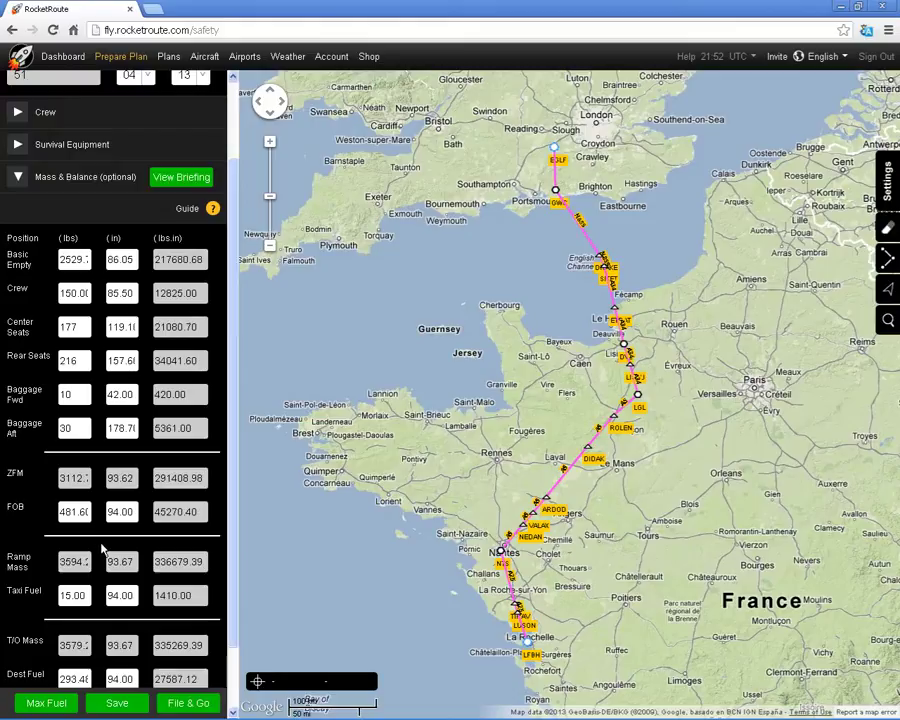
scroll(100, 548, down, 1)
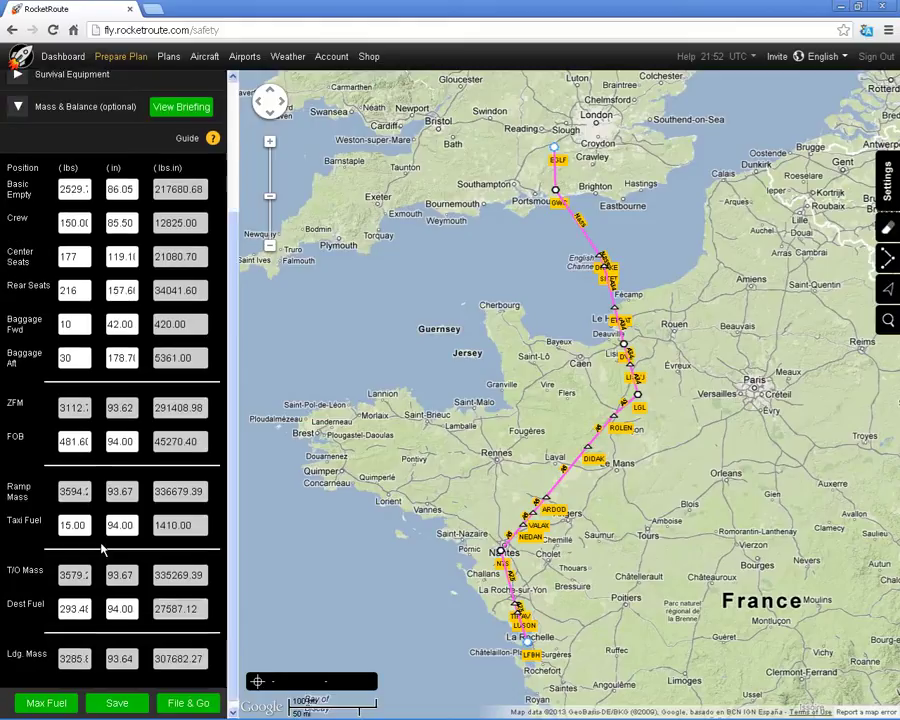
click(46, 708)
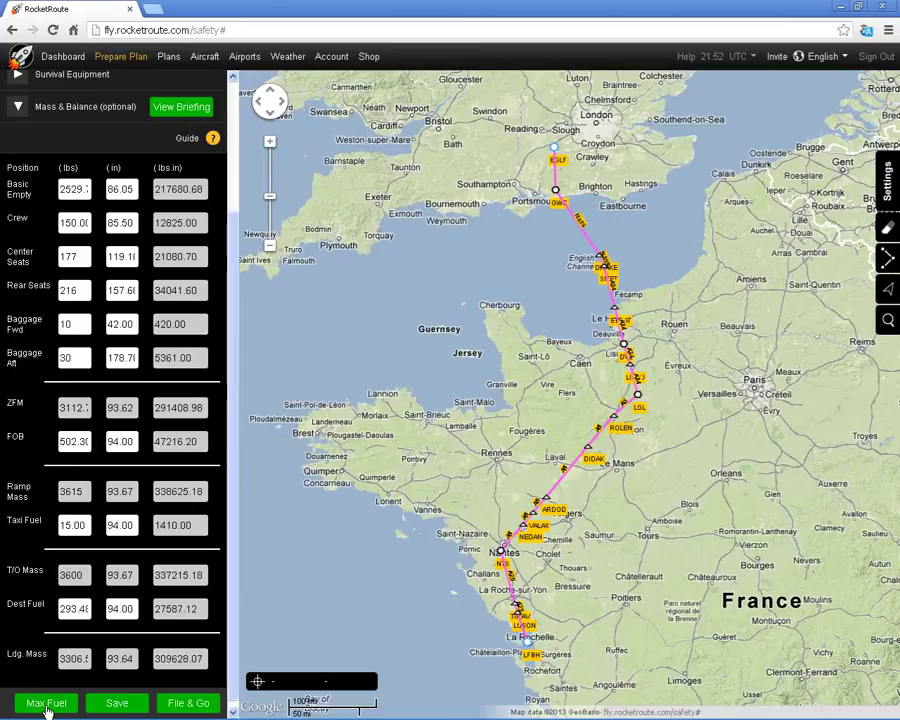
scroll(100, 450, up, 1)
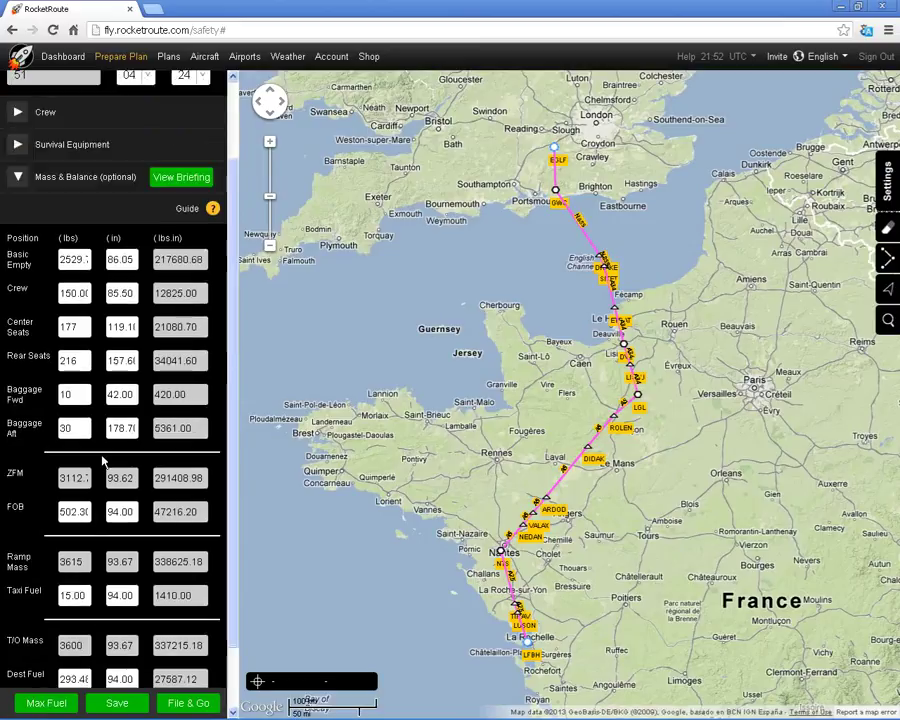
scroll(103, 459, up, 1)
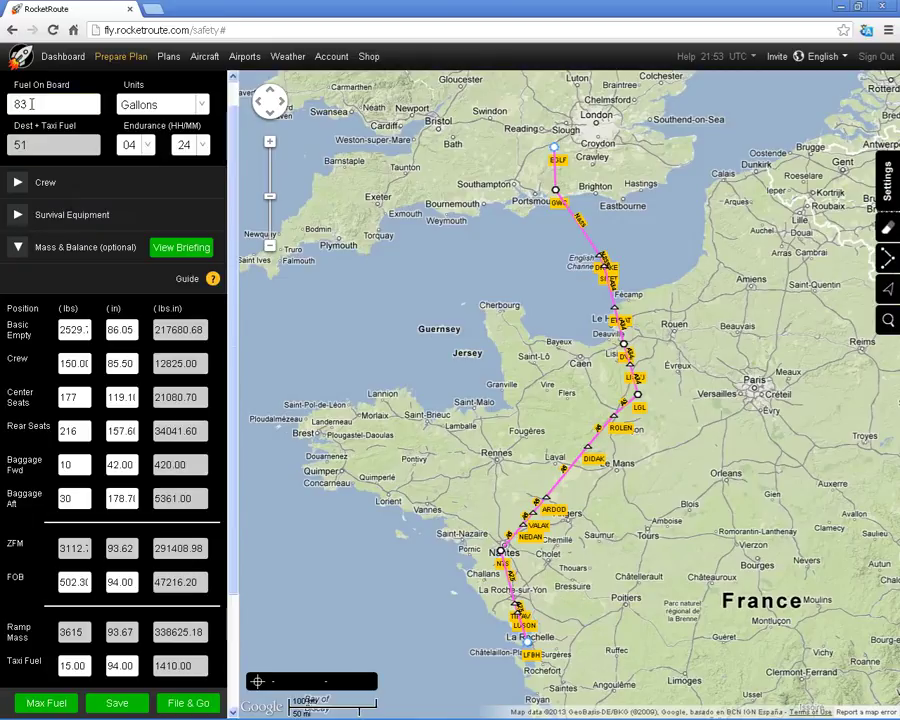
Enter 75 gallons fuel on board and set endurance to 03:15.
drag(31, 104, 10, 103)
text(75)
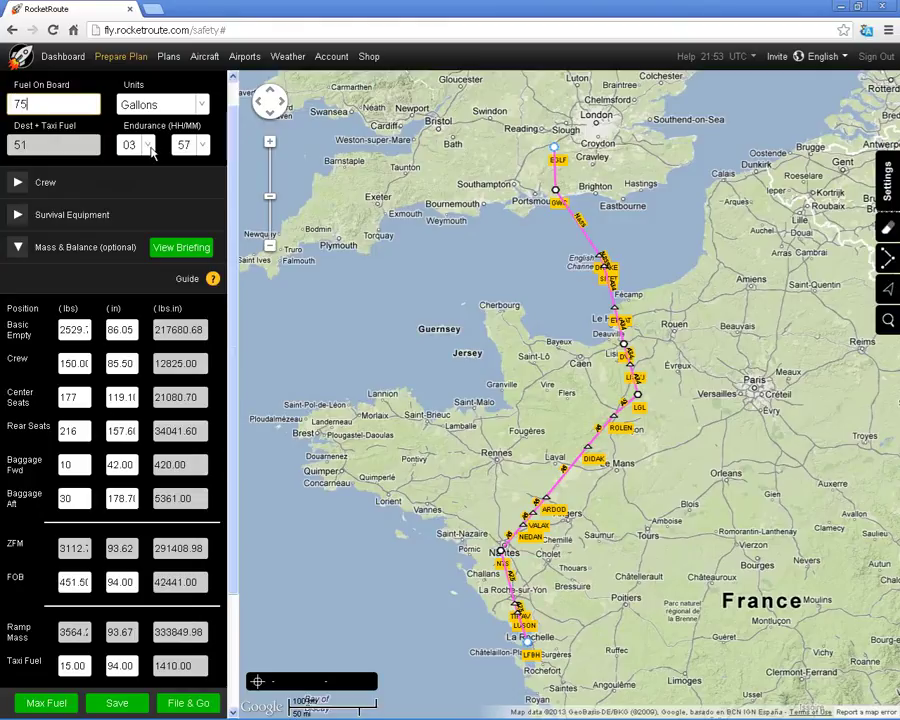
click(201, 146)
drag(203, 315, 219, 213)
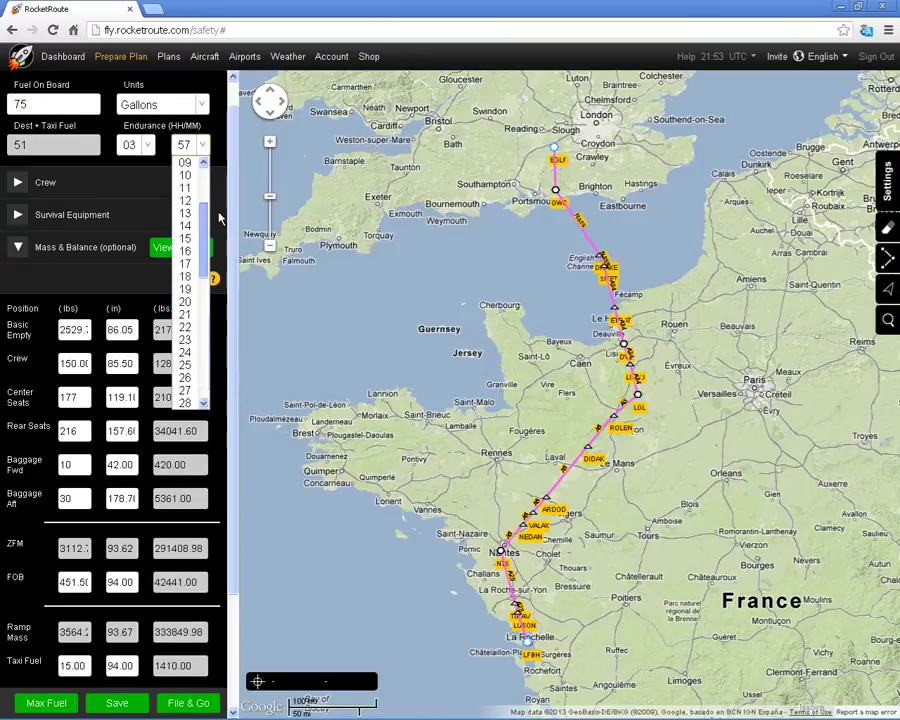
click(184, 243)
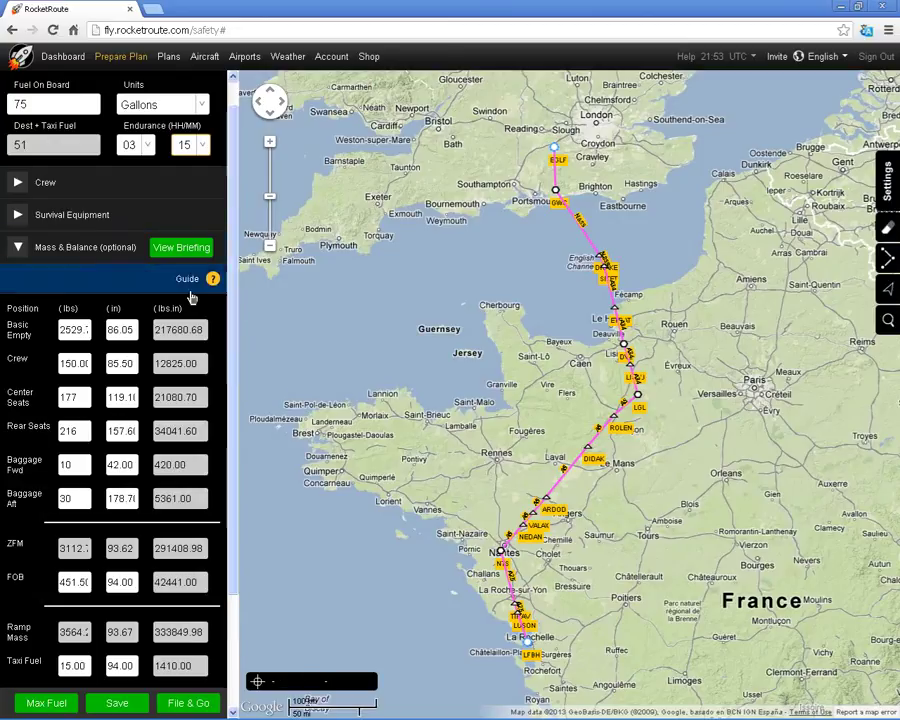
Check the mass and balance report (take-off 3549 lbs, landing 3255 lbs), then save the plan.
click(182, 249)
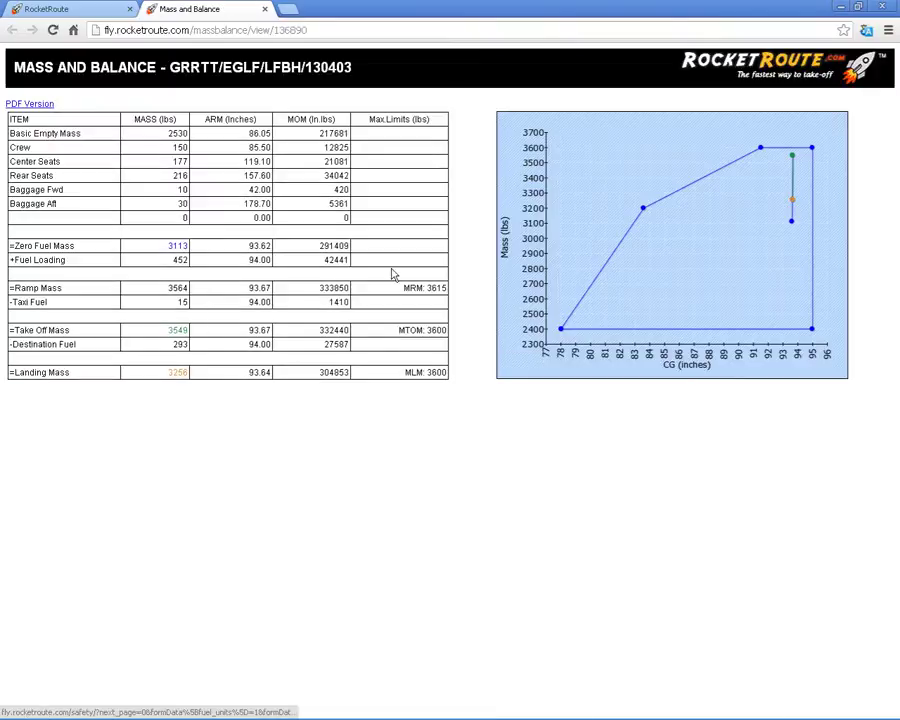
click(265, 10)
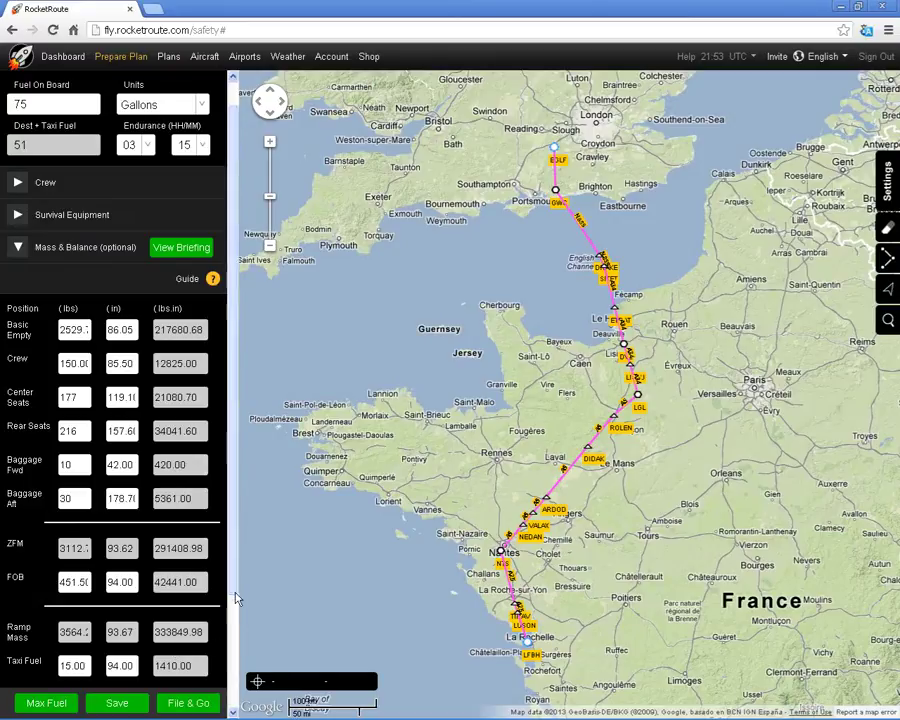
drag(237, 598, 237, 690)
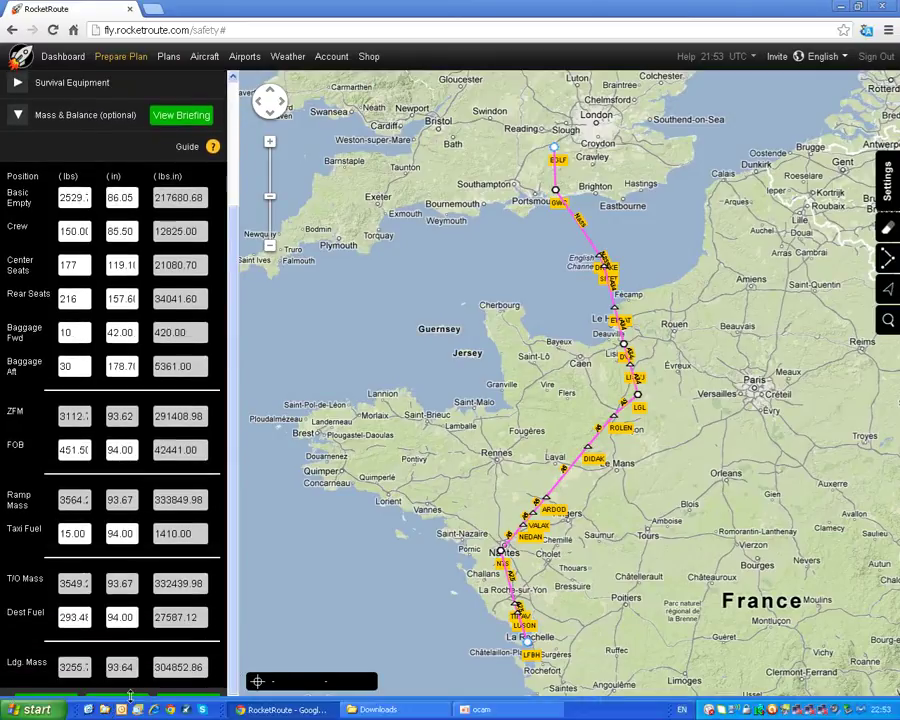
click(120, 704)
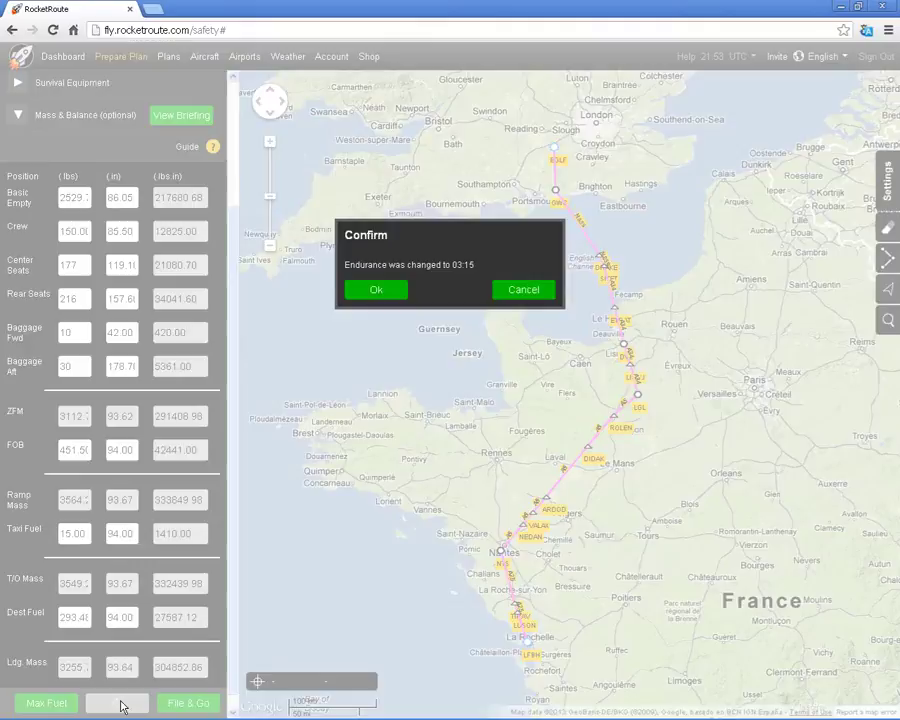
click(376, 291)
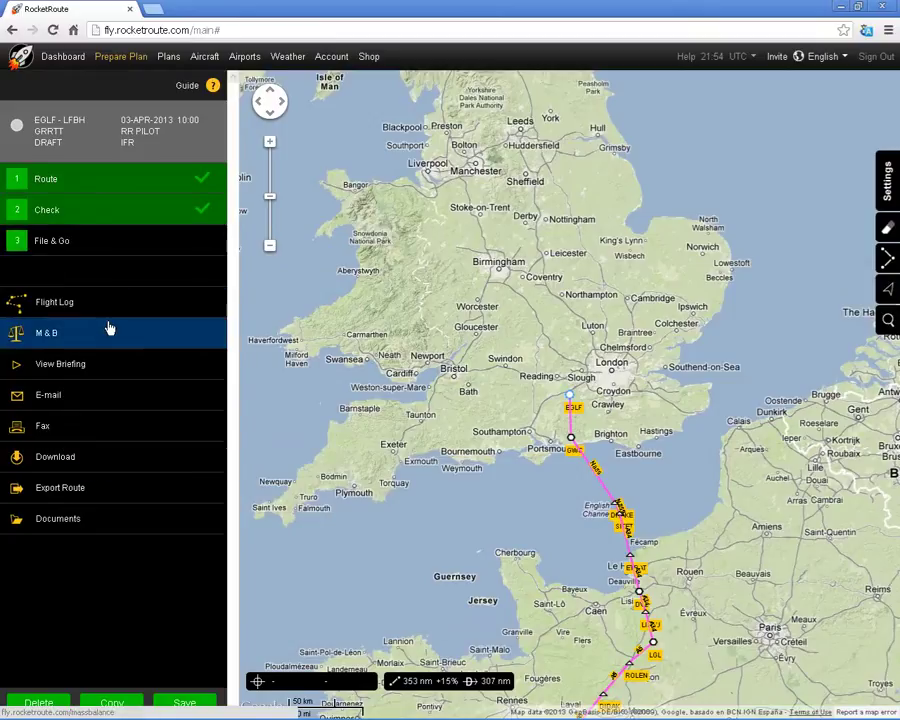
Change the Center Seats weight to 0 lbs on the mass and balance sheet and save it.
click(60, 342)
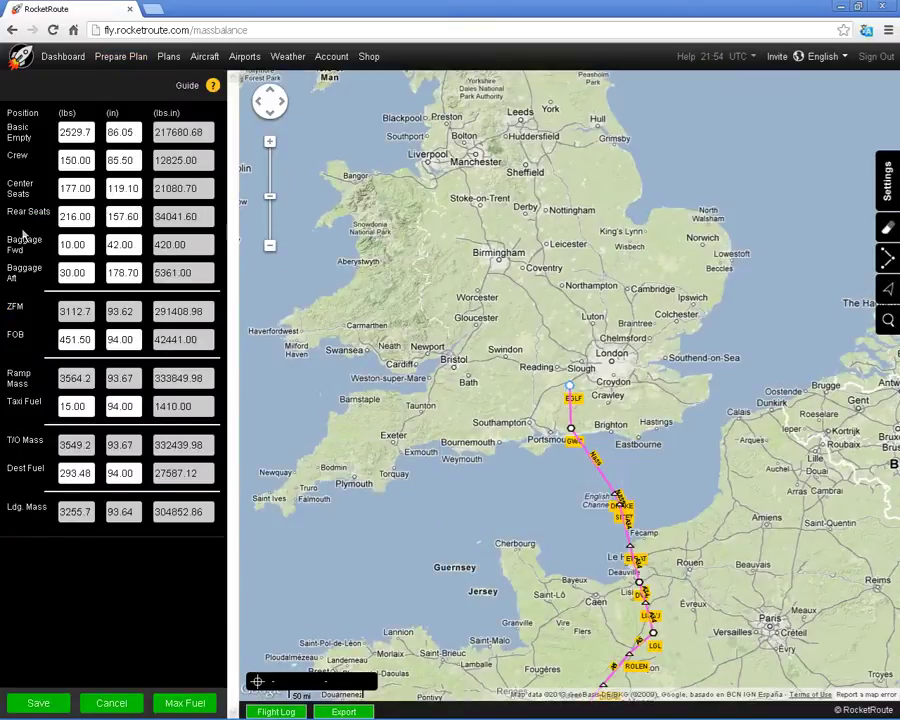
double_click(91, 188)
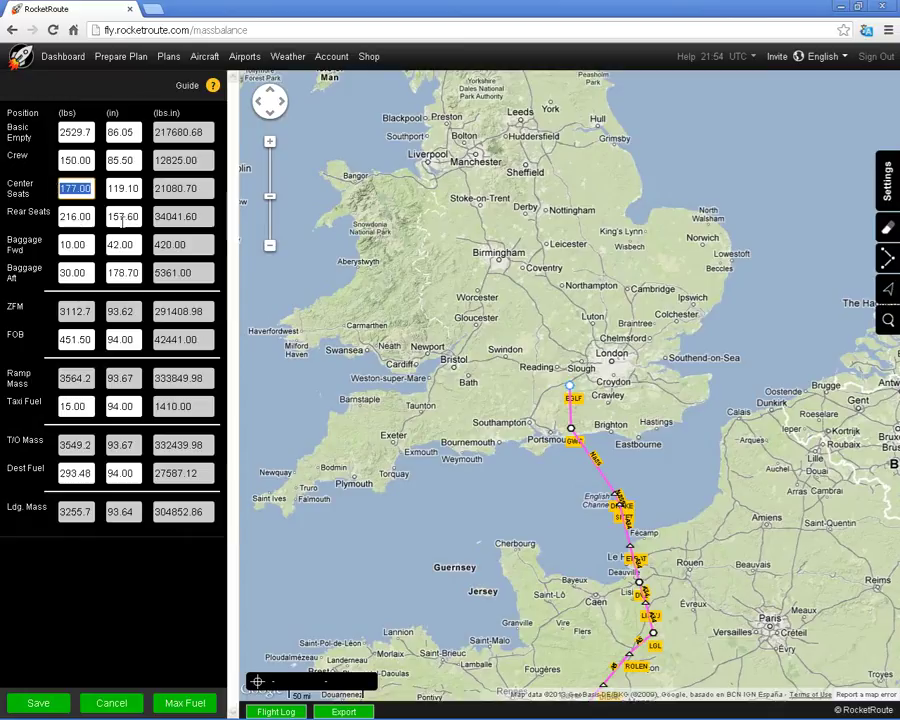
text(0)
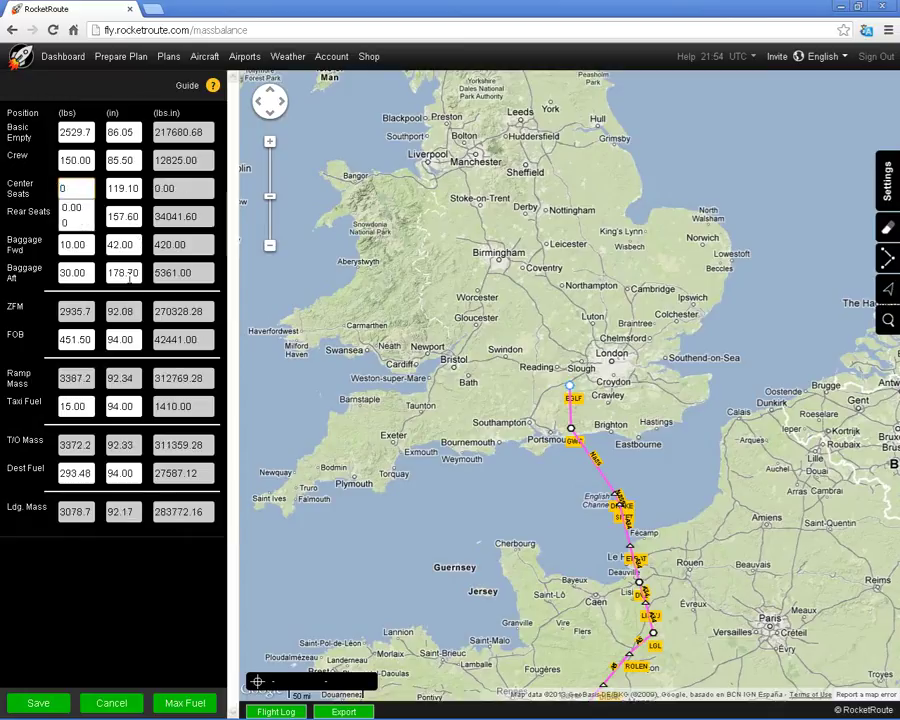
key(Tab)
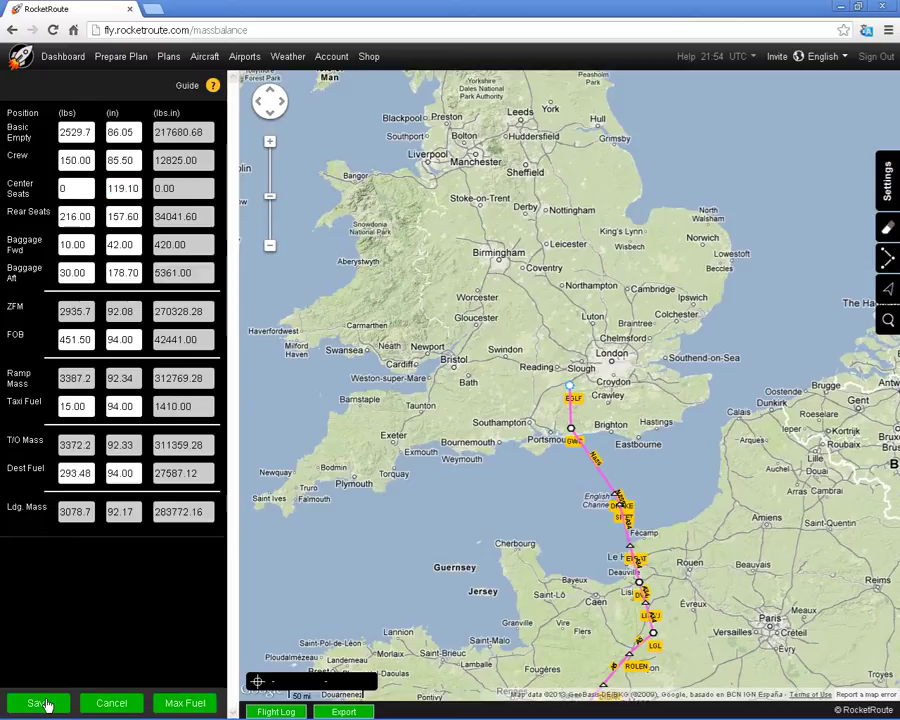
click(40, 704)
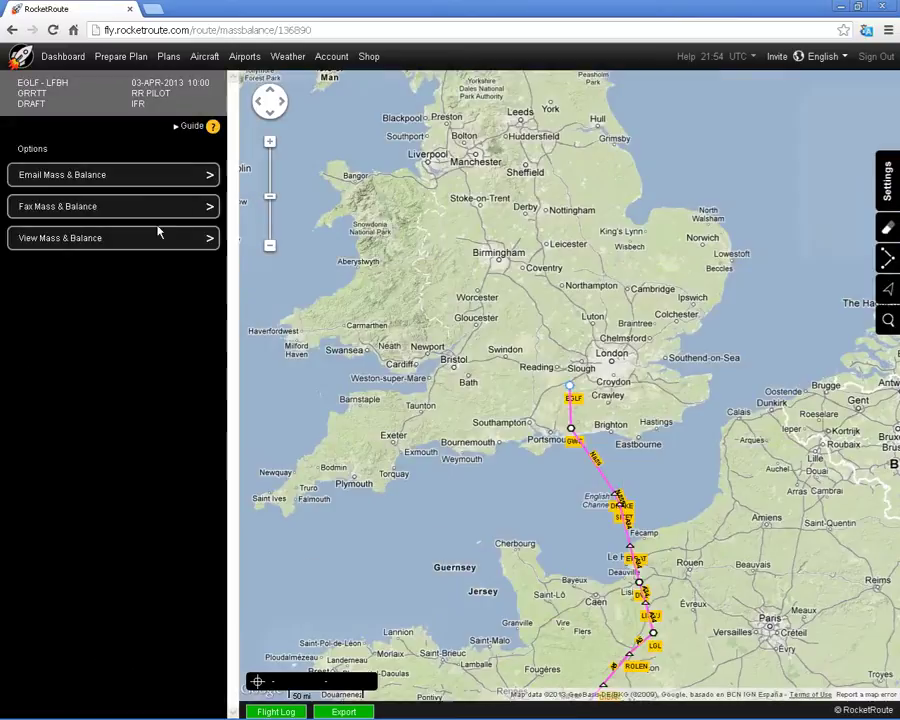
click(155, 240)
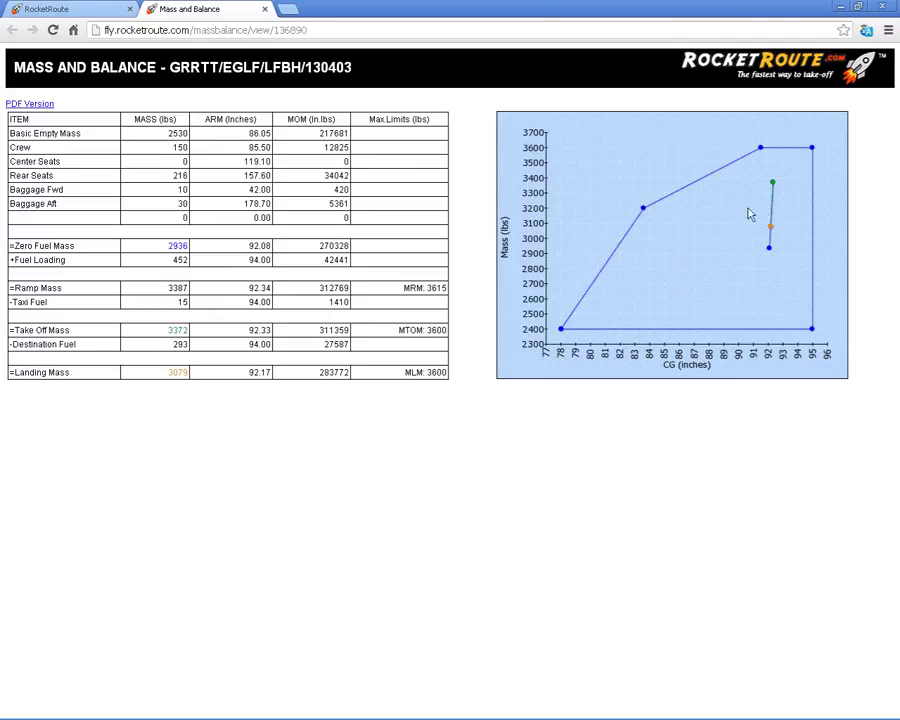
click(265, 9)
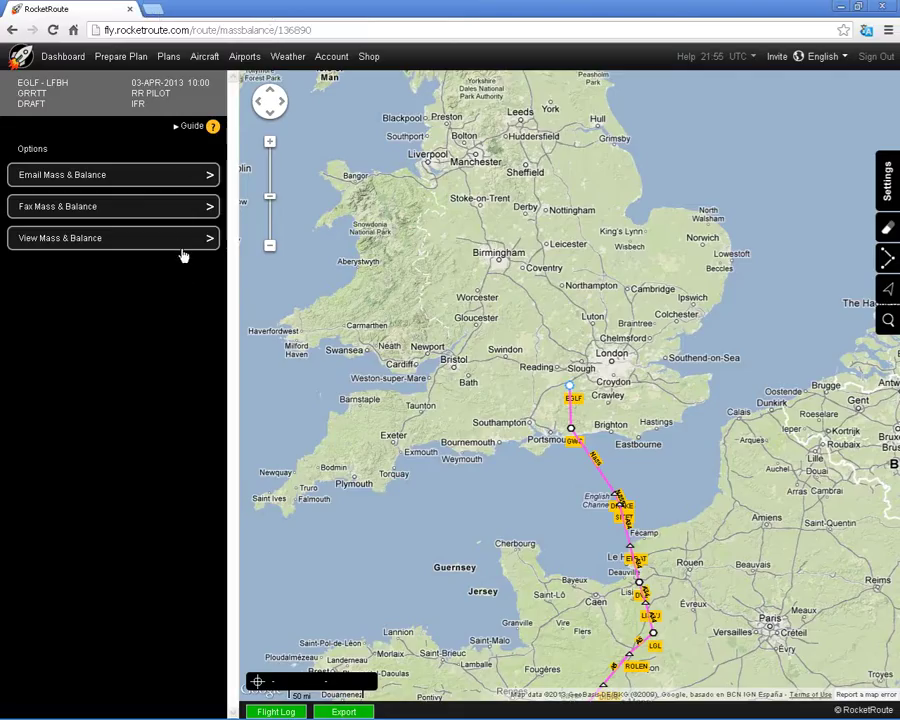
Generate the EGLF–LFBH GRRTT briefing PDF from the plan overview and keep the download.
click(128, 243)
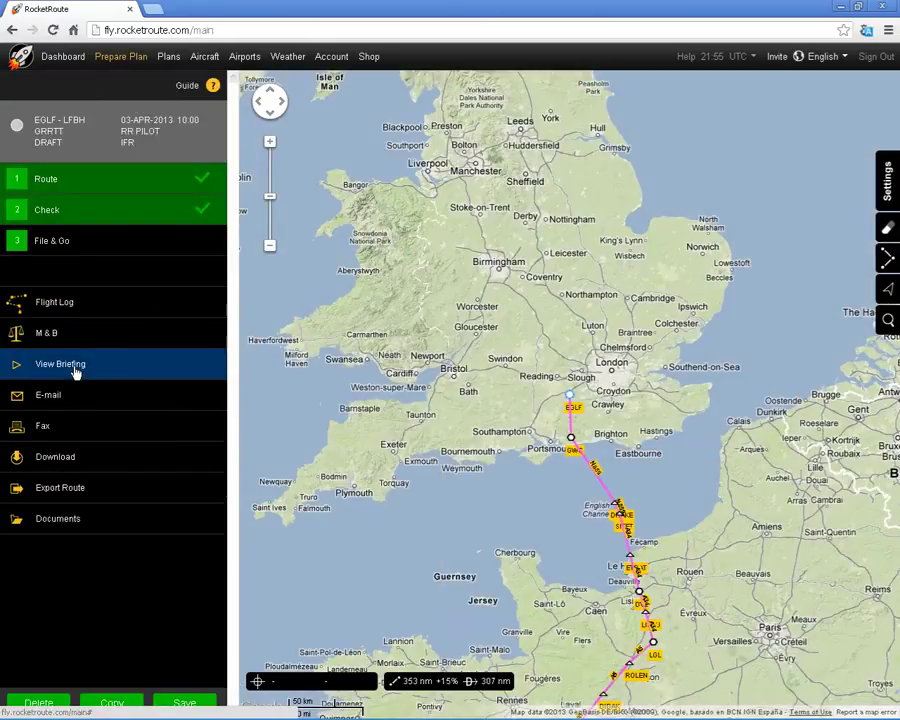
click(75, 370)
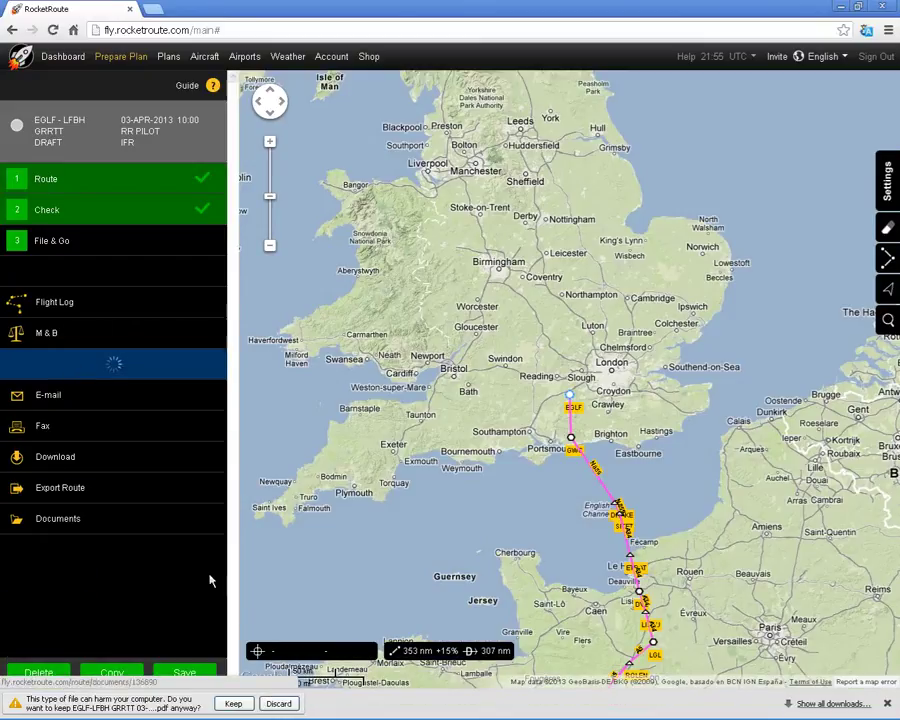
click(233, 704)
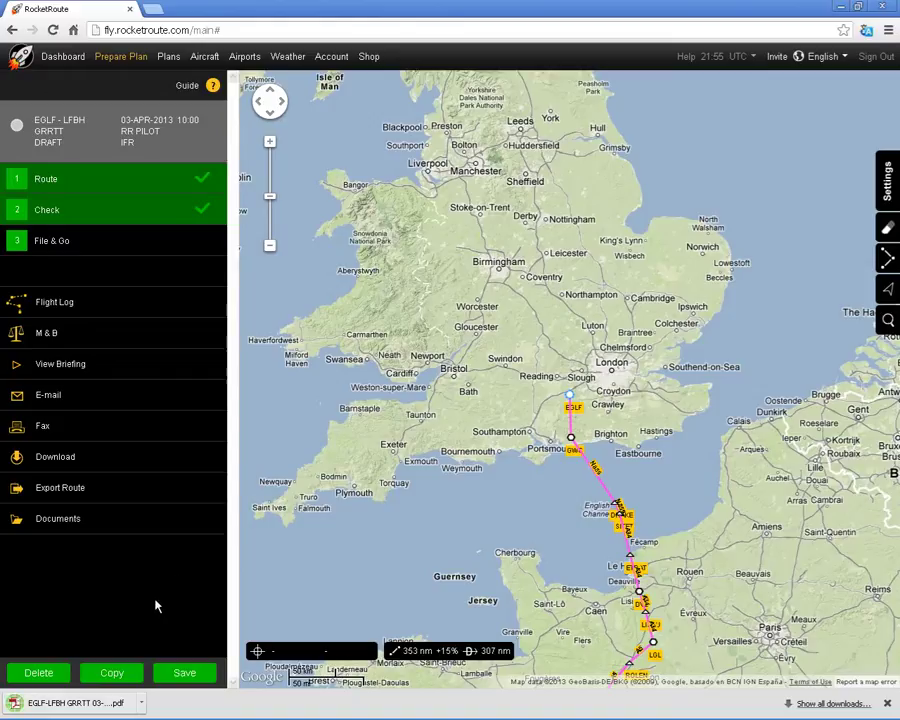
click(90, 705)
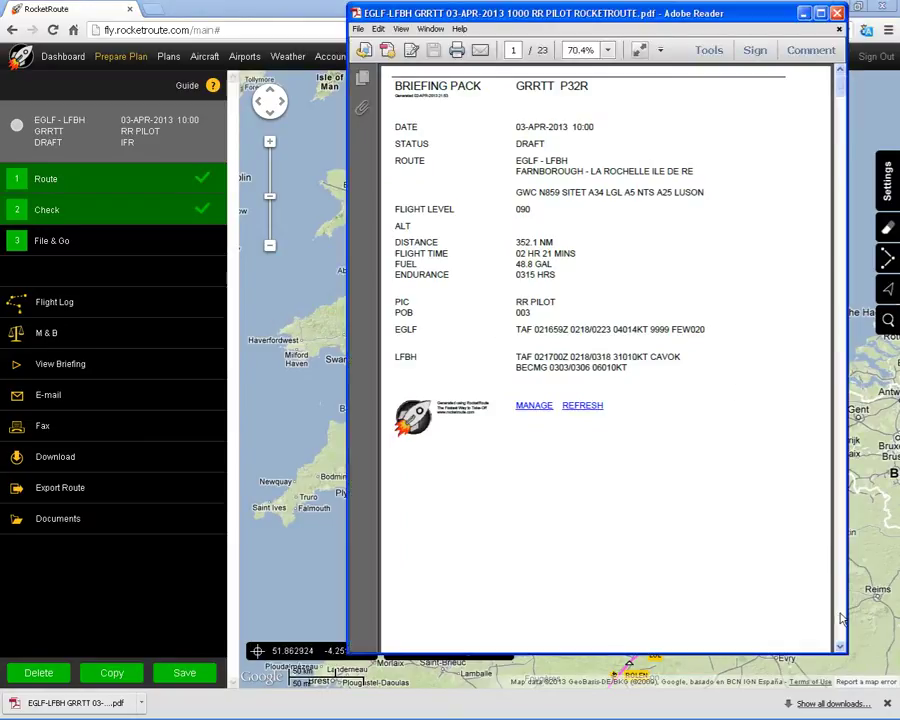
scroll(841, 620, down, 5)
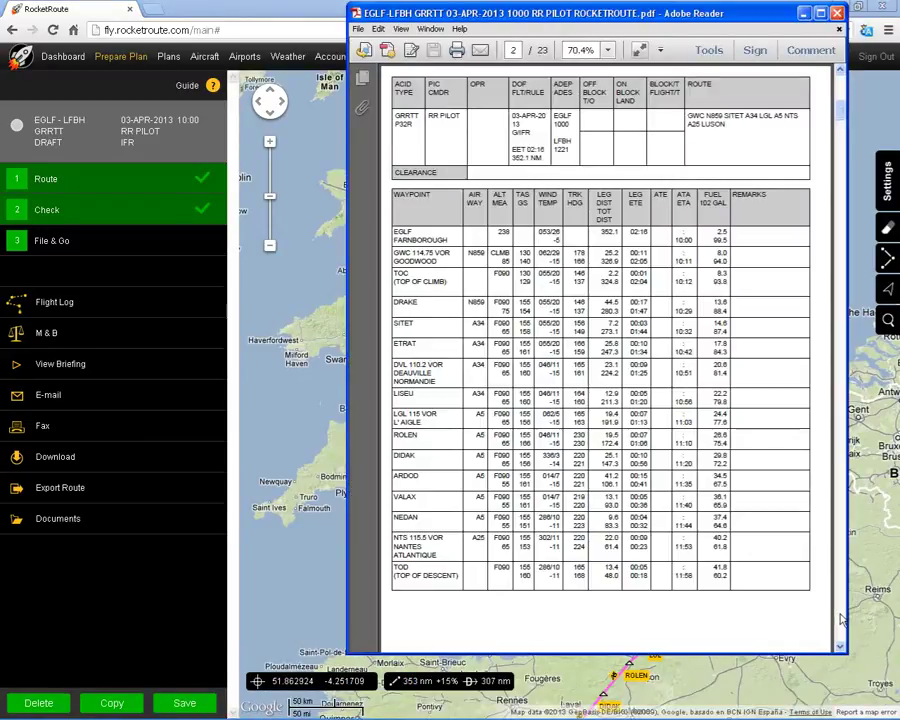
scroll(841, 620, down, 10)
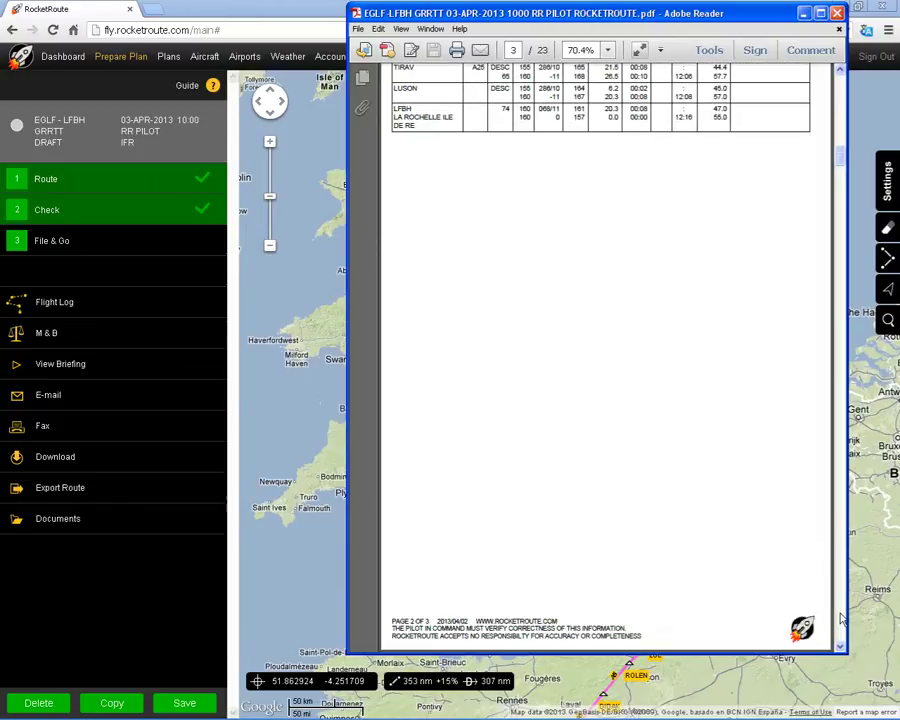
scroll(841, 620, down, 3)
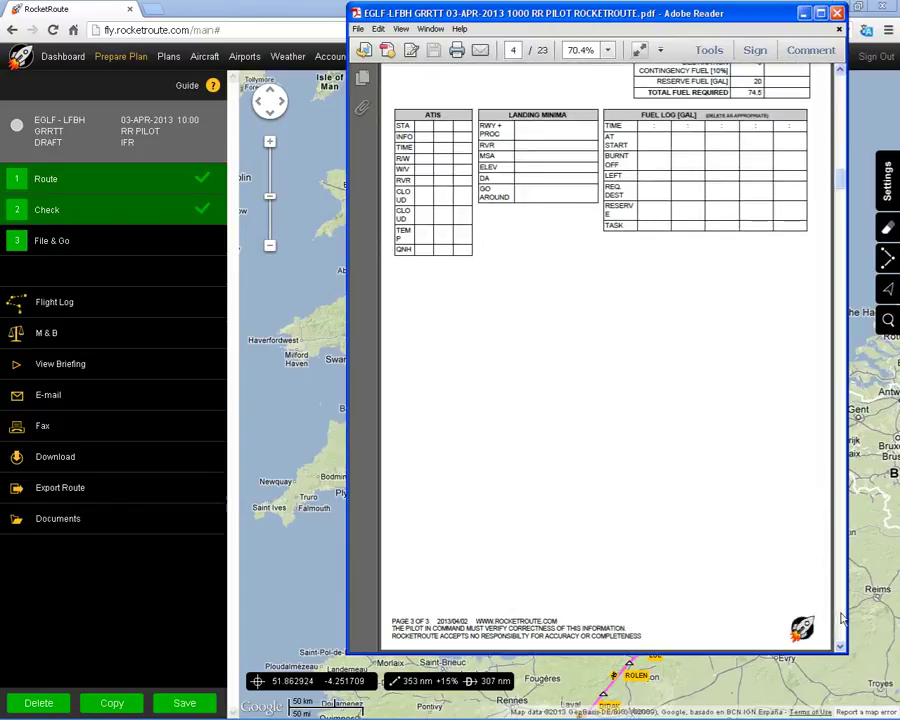
key(ctrl+0)
scroll(841, 620, down, 6)
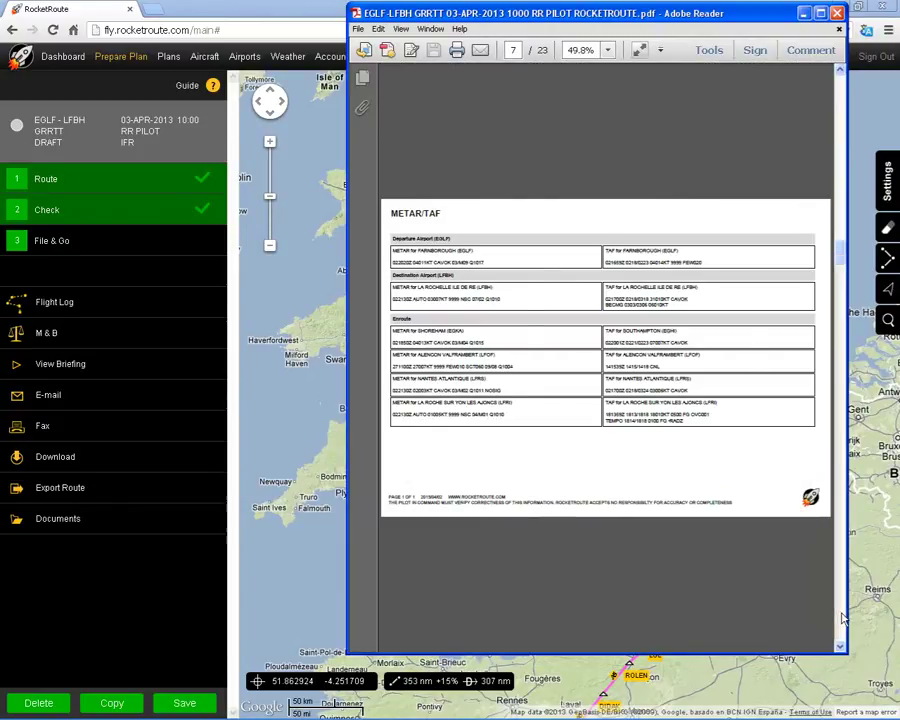
scroll(841, 620, down, 6)
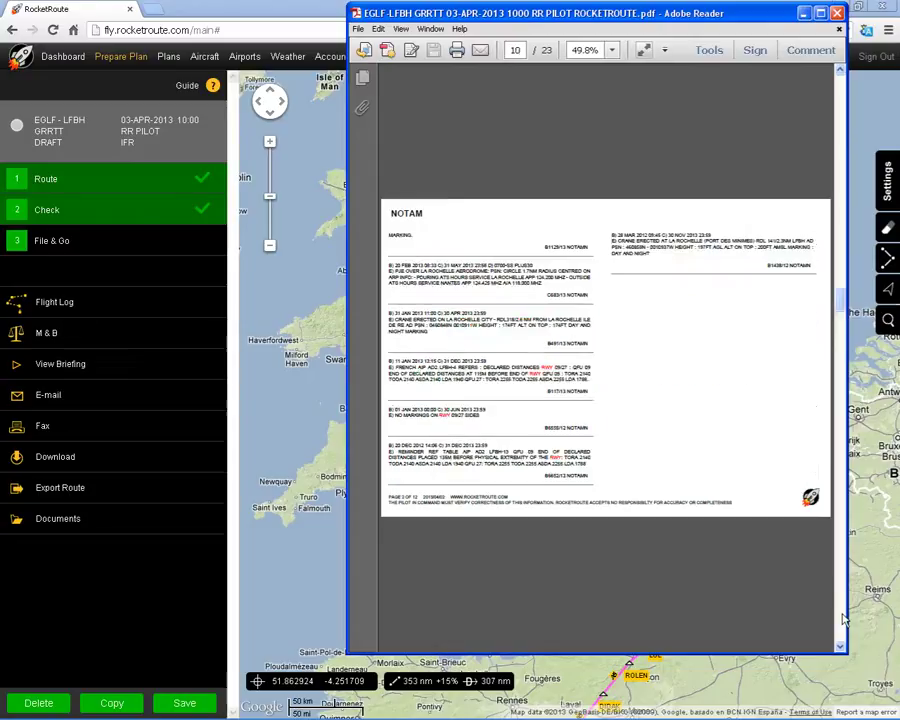
scroll(843, 620, down, 10)
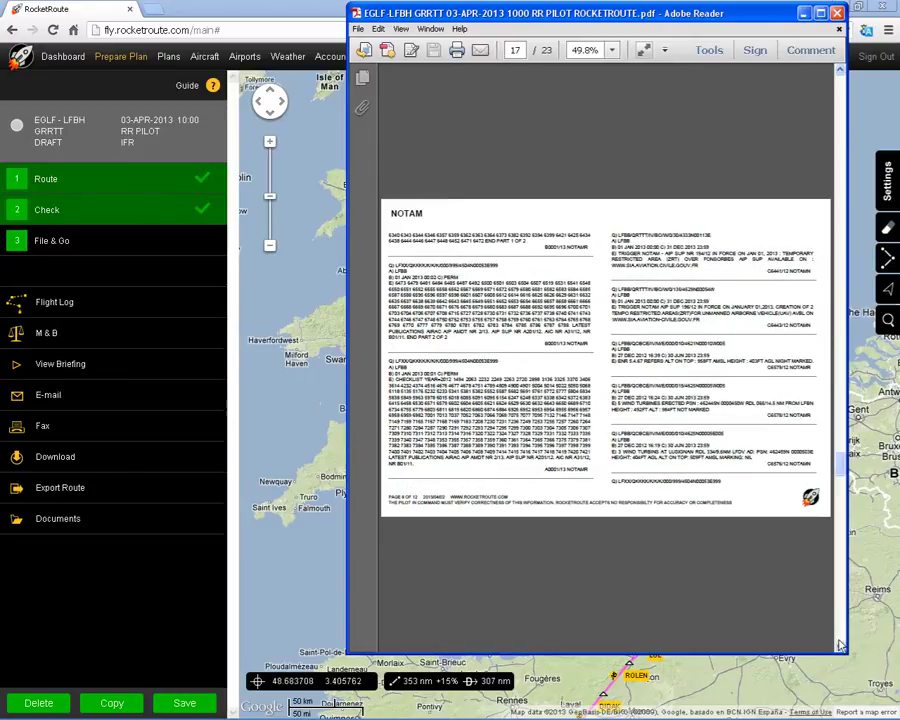
scroll(842, 630, down, 4)
scroll(841, 640, down, 3)
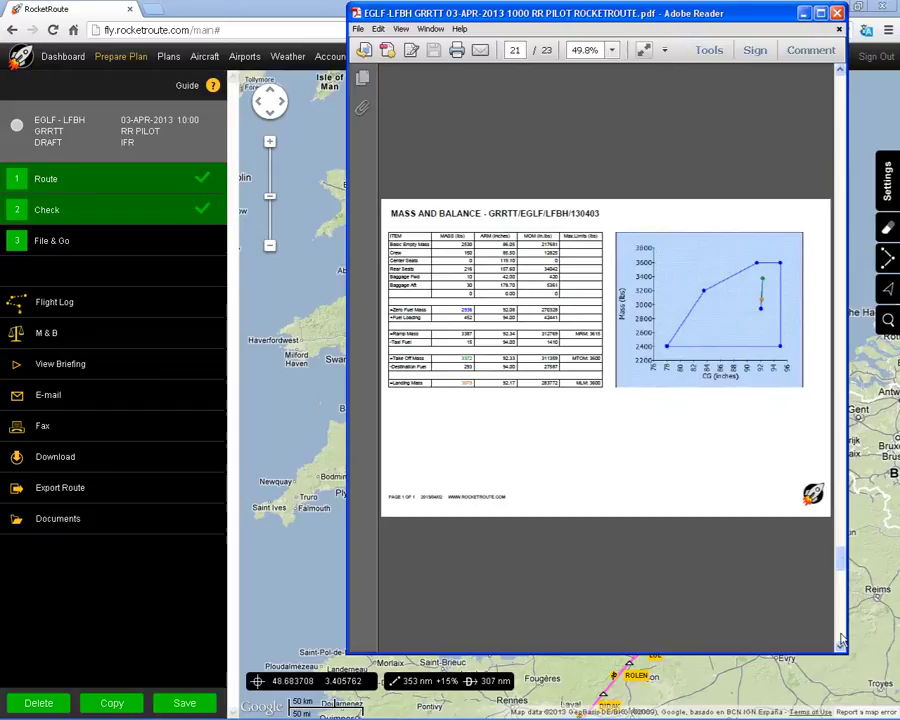
click(821, 13)
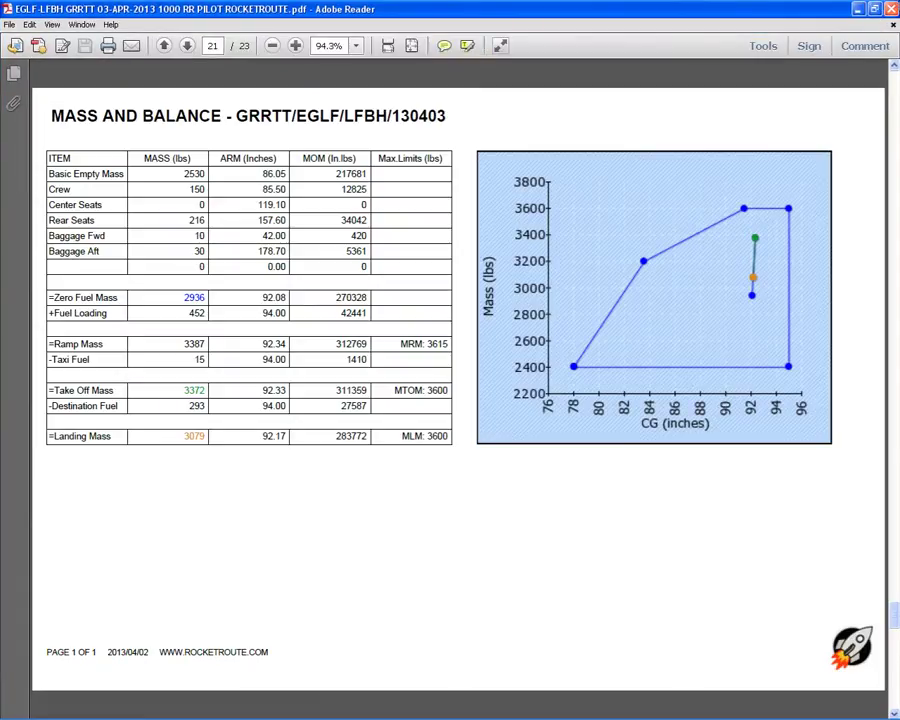
click(891, 10)
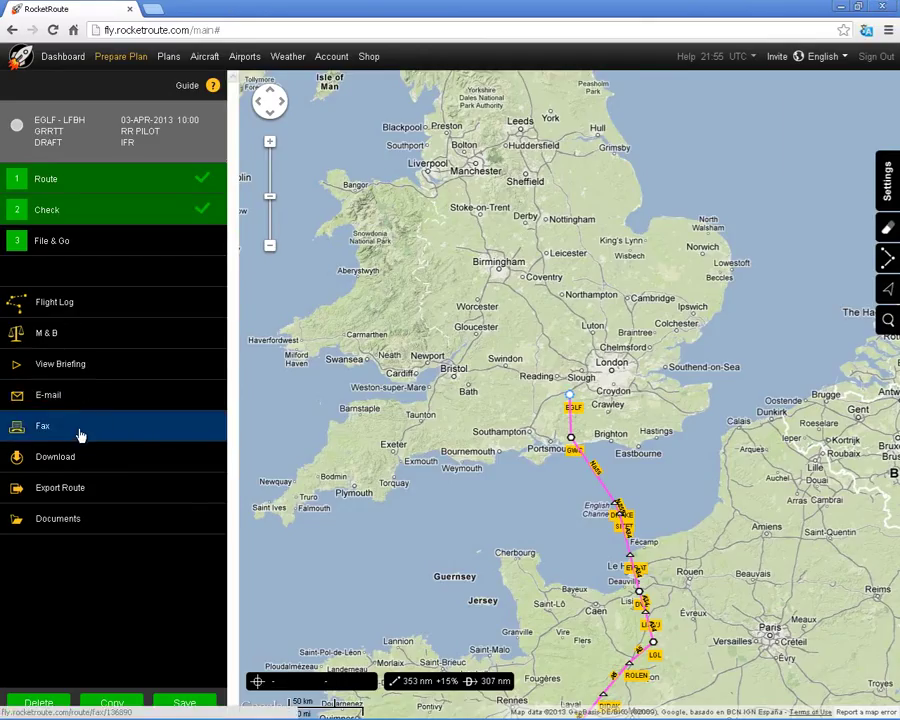
Go to File & Go and expand Briefing Pack to see which sections are e-mailed.
click(68, 250)
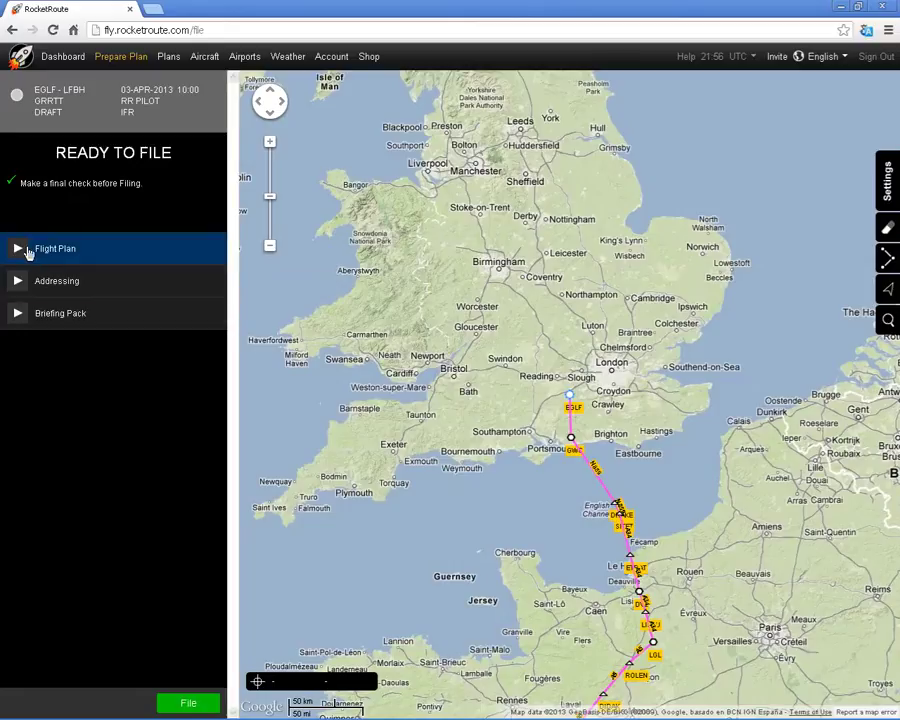
click(35, 316)
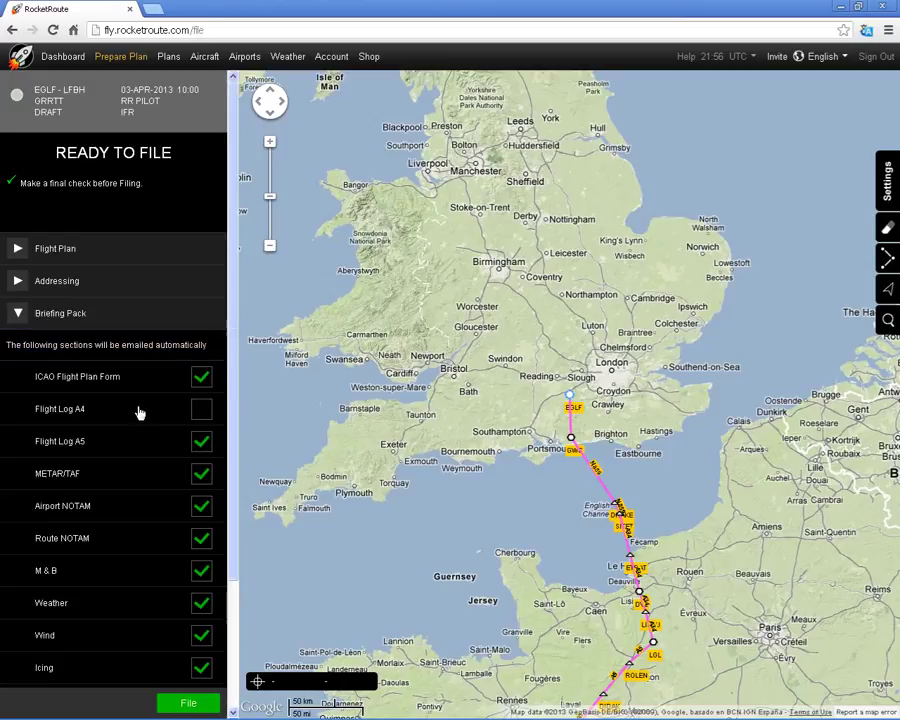